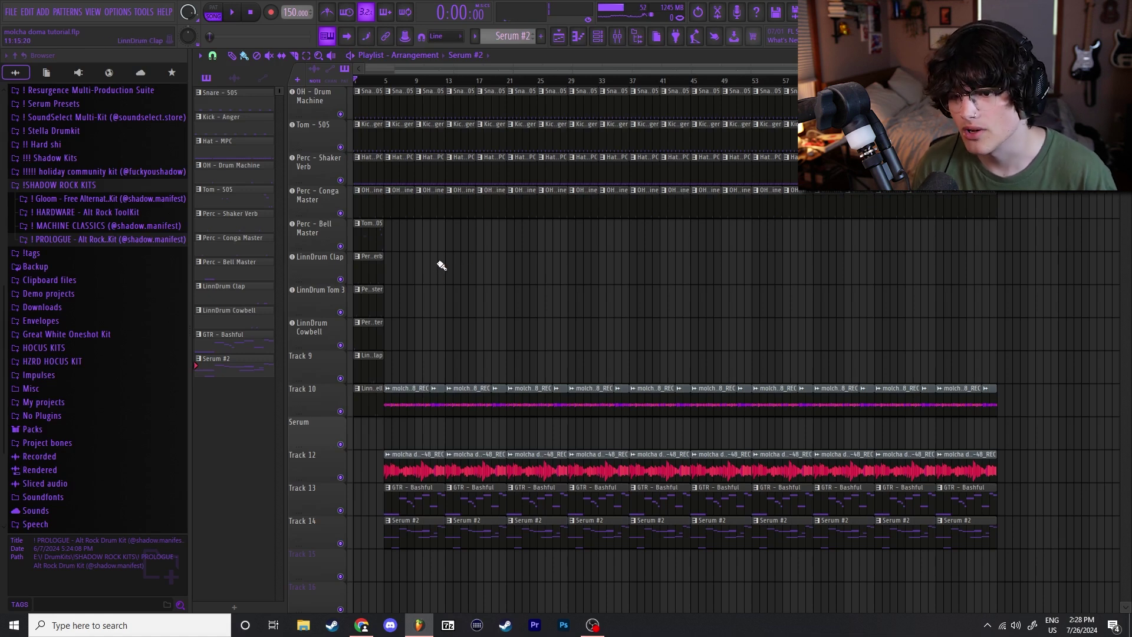
- Save the current project
drag(1059, 586, 404, 345)
ctrl+click(548, 300)
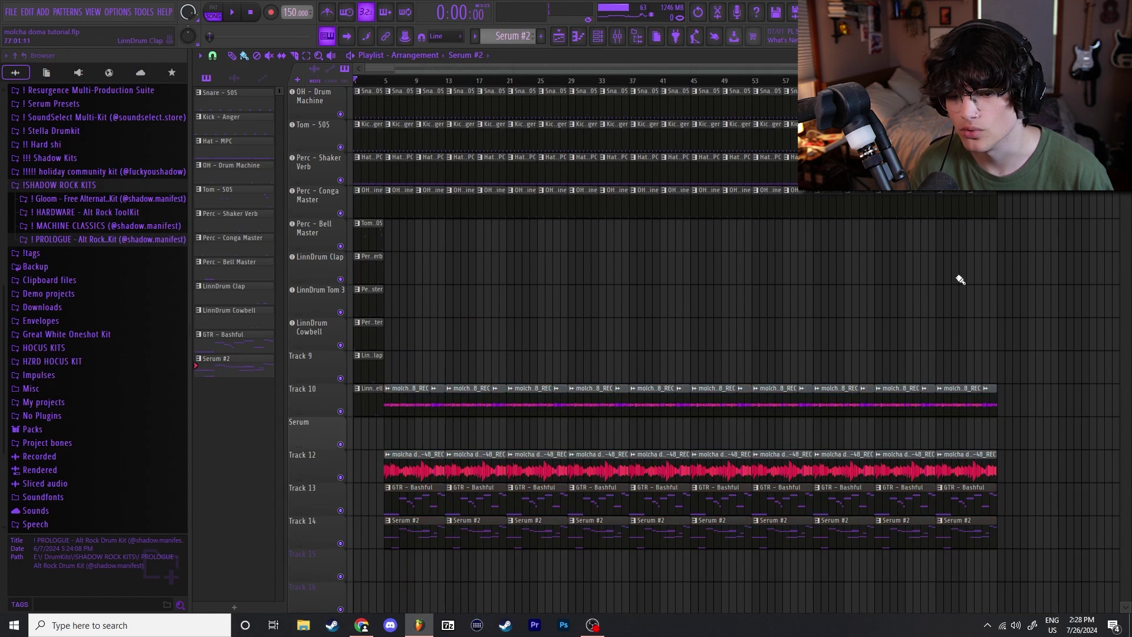
key(ctrl+s)
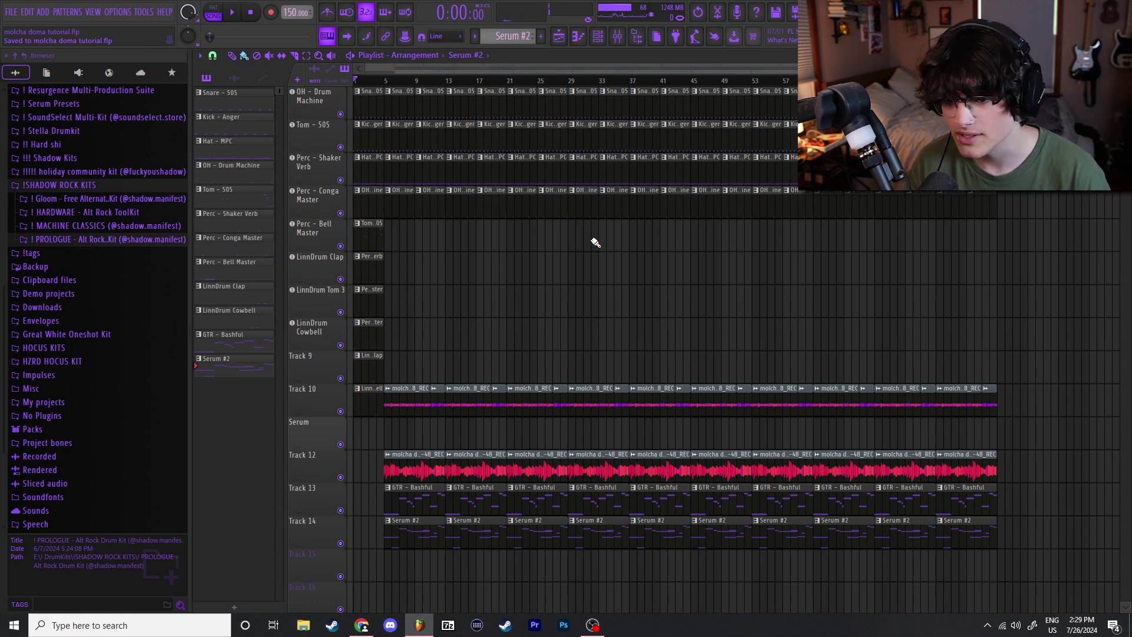
- Open the Snare - 505 pattern in the piano roll and play back the snare and Kick - Anger patterns
double_click(490, 117)
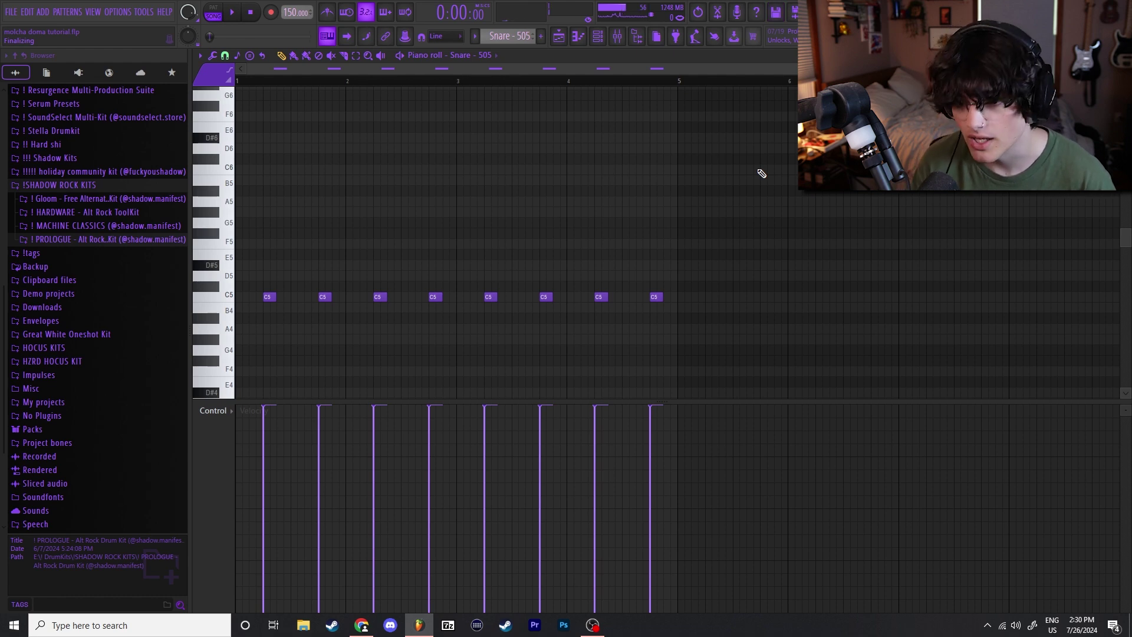
scroll(691, 151, down, 2)
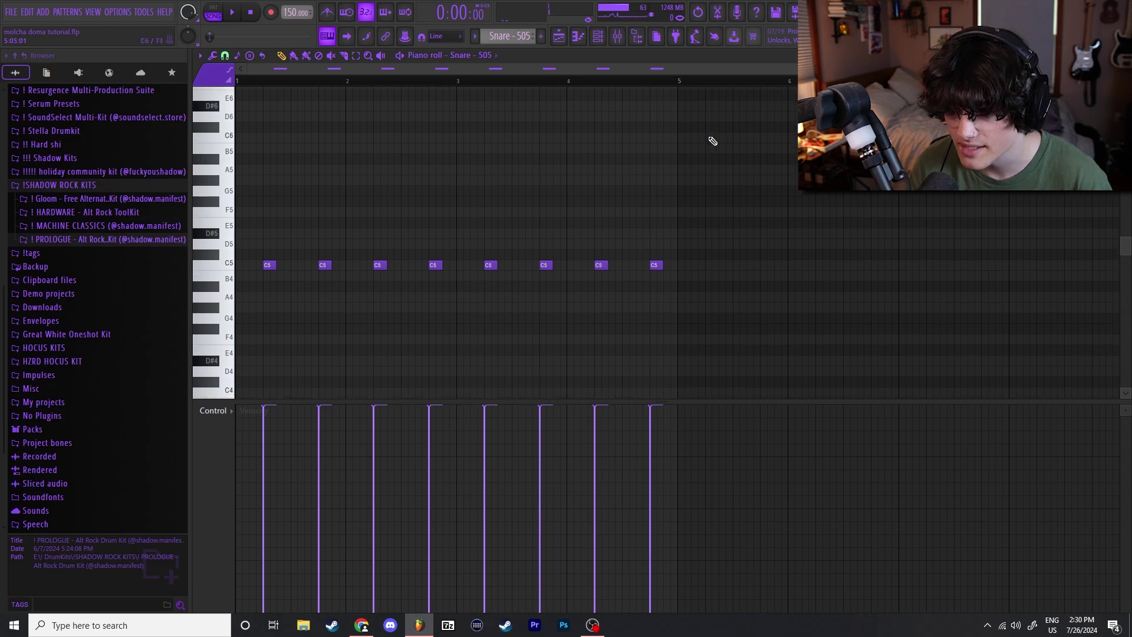
key(space)
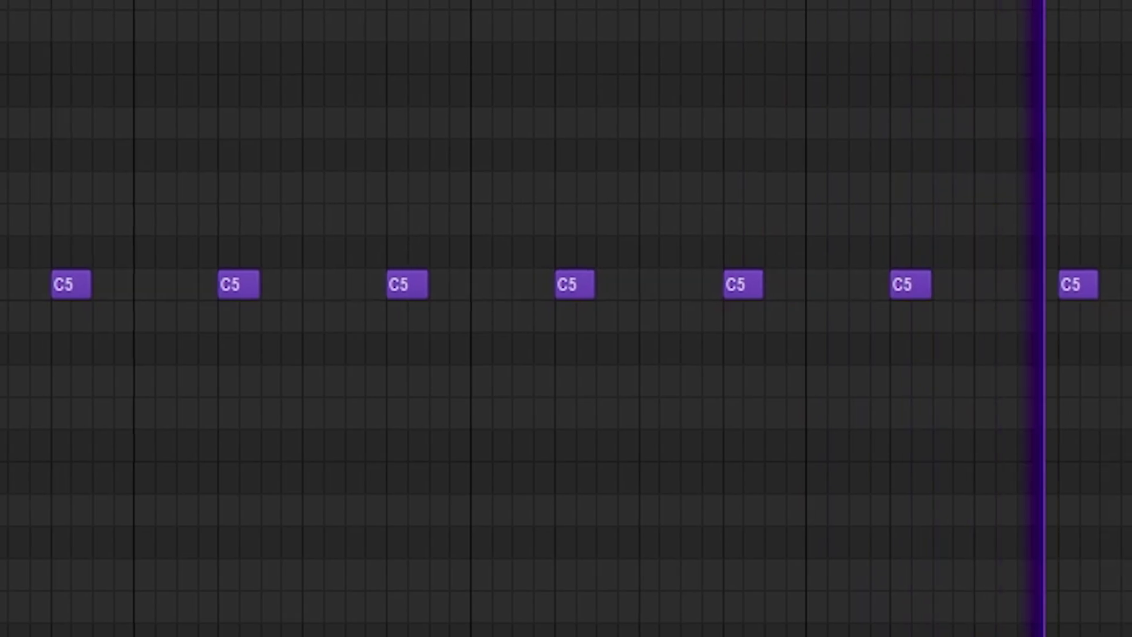
key(space)
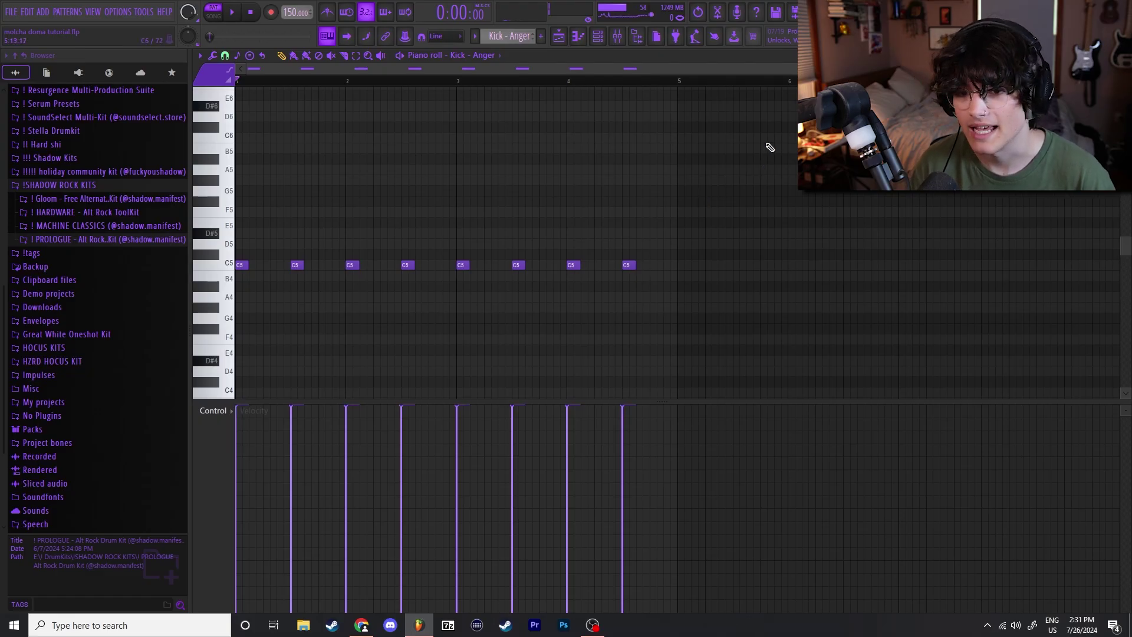
key(space)
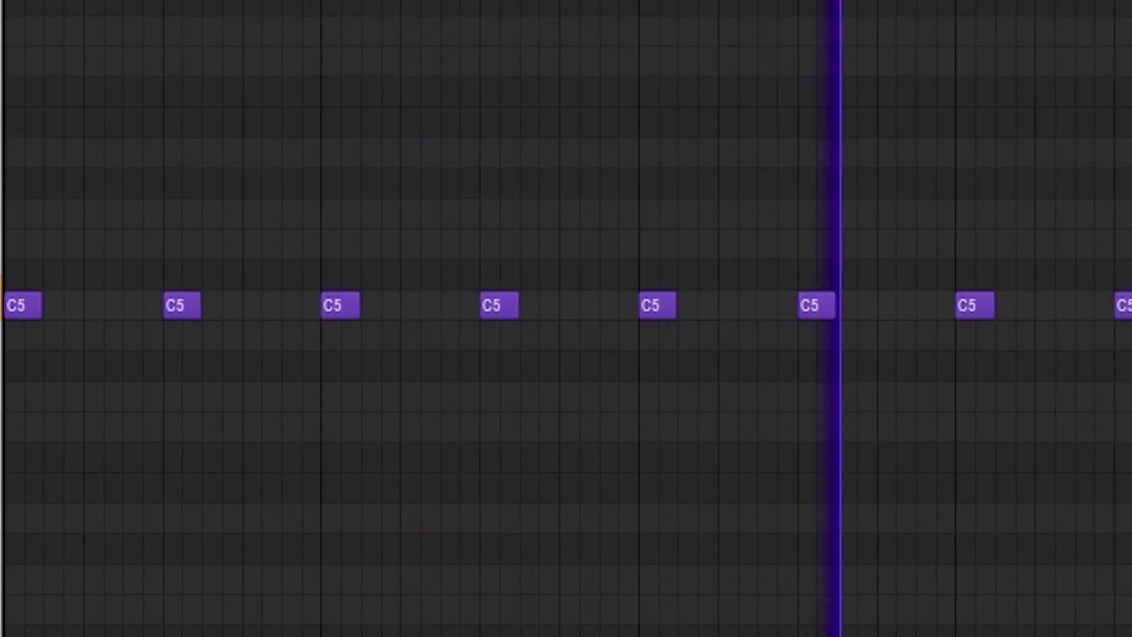
key(space)
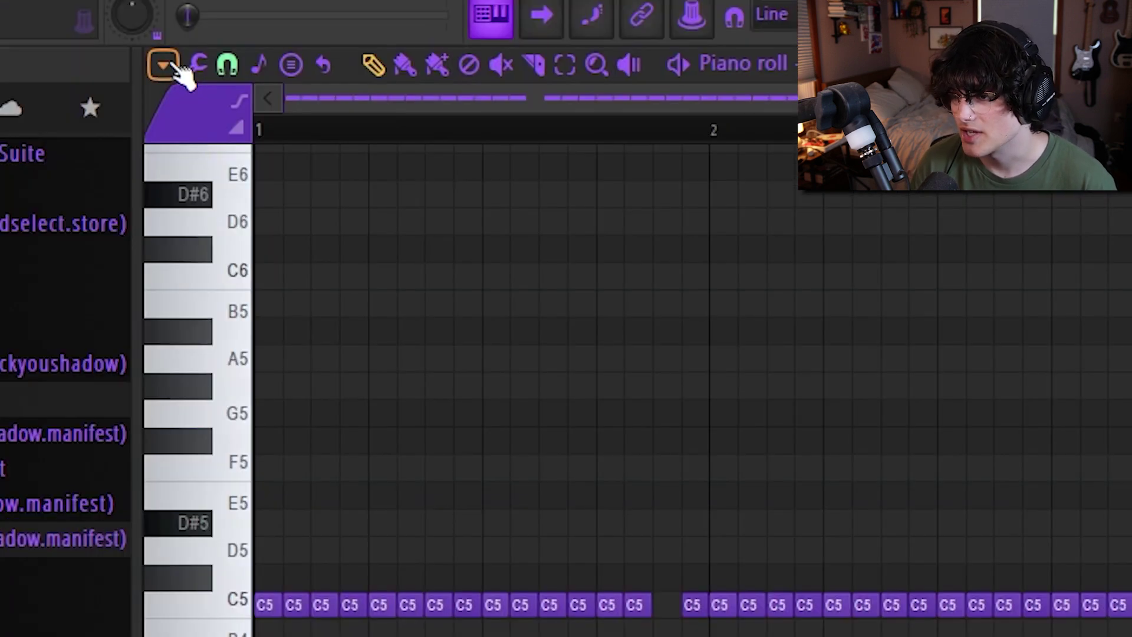
- Set the piano roll snap to 1/3 step for the Hat - MPC pattern
click(169, 64)
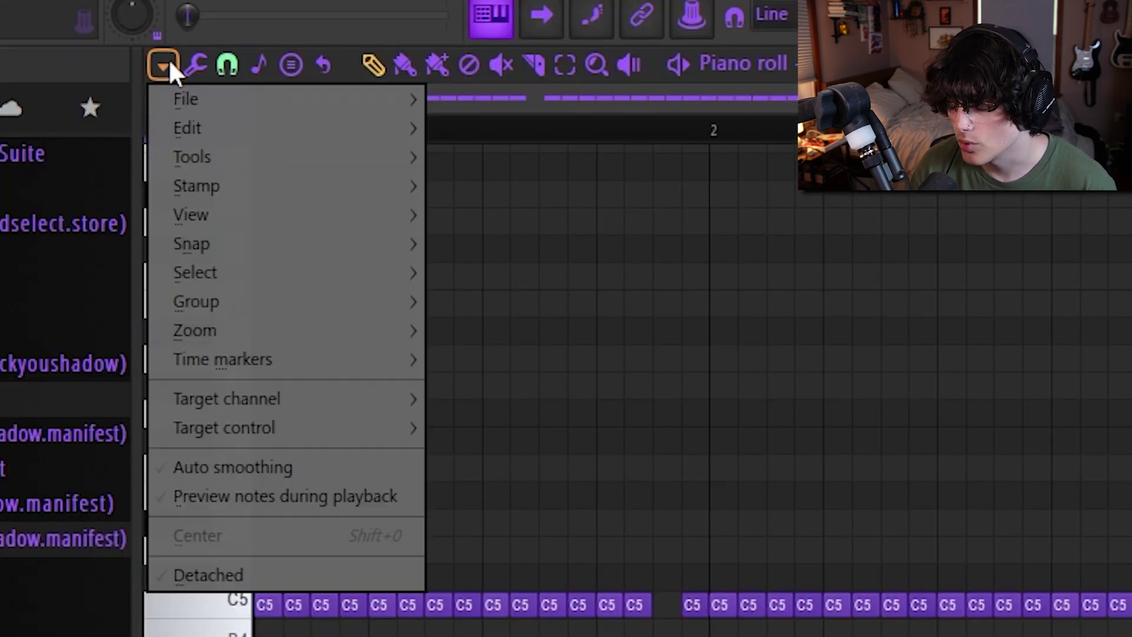
mouse_move(247, 244)
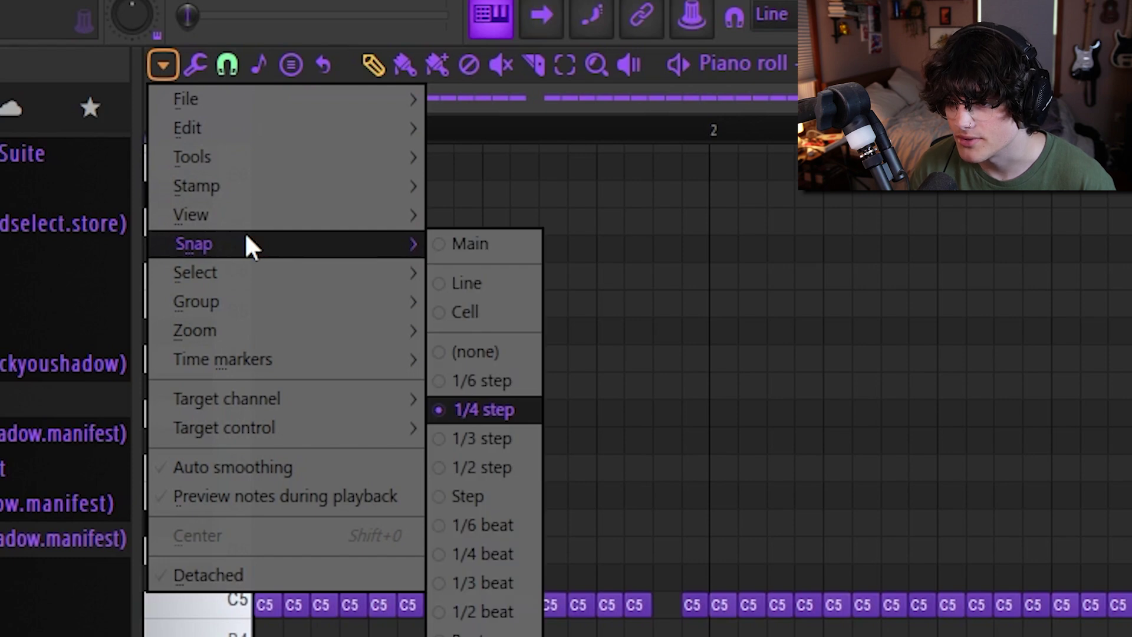
click(522, 439)
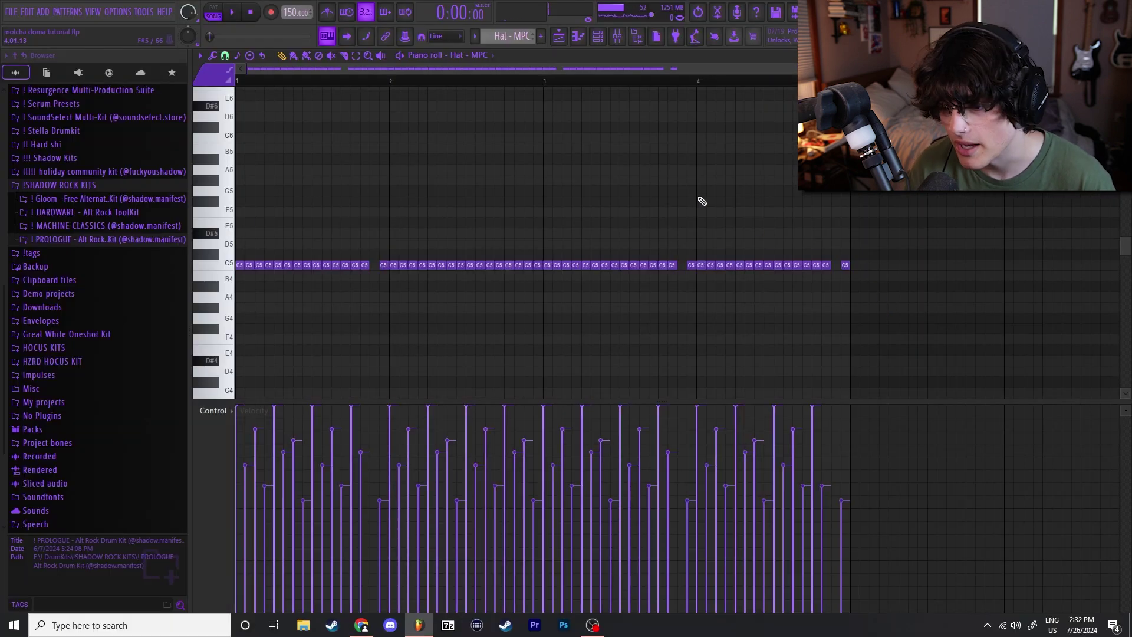
- Examine the note placement and velocities of the Hat - MPC pattern and play it back
drag(876, 310, 242, 159)
ctrl+click(256, 232)
scroll(256, 233, down, 1)
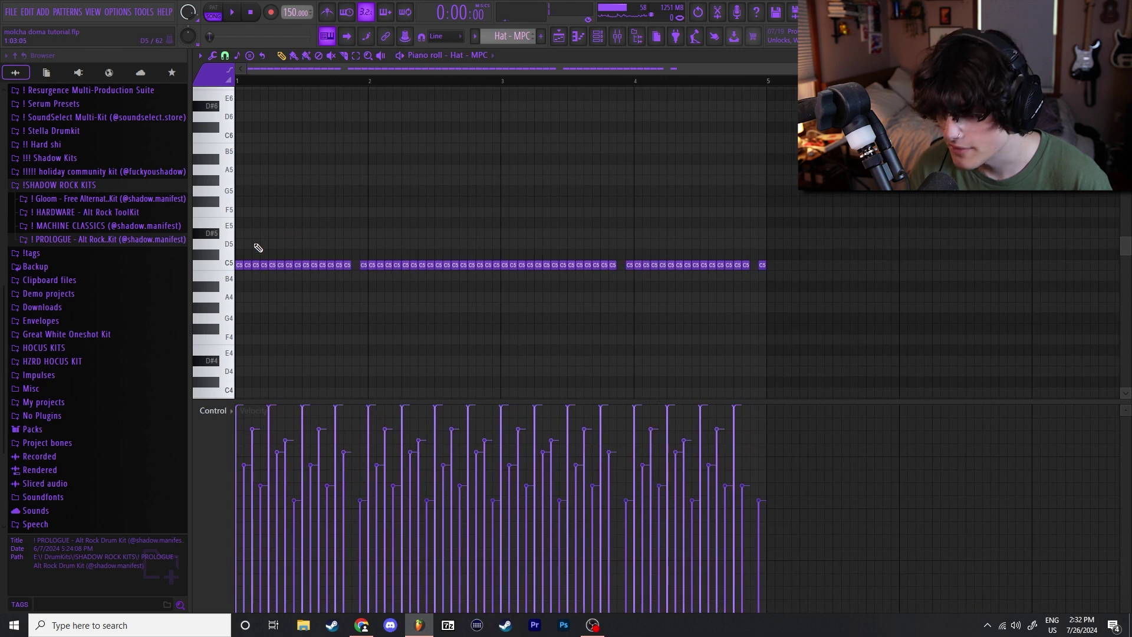
scroll(277, 224, down, 2)
scroll(253, 325, up, 1)
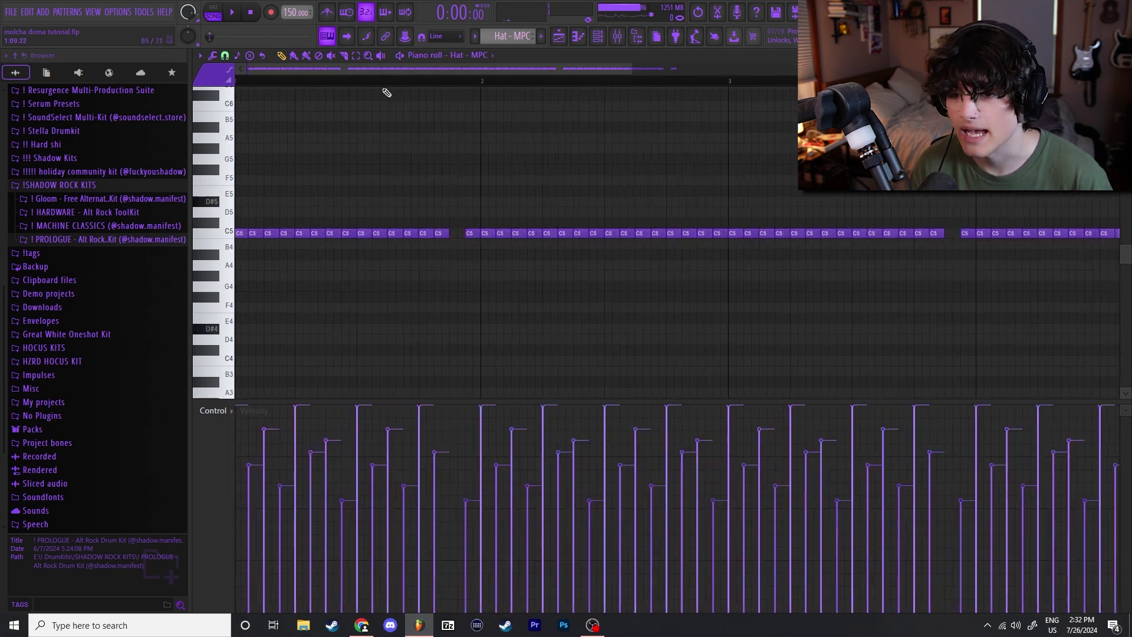
scroll(355, 334, down, 2)
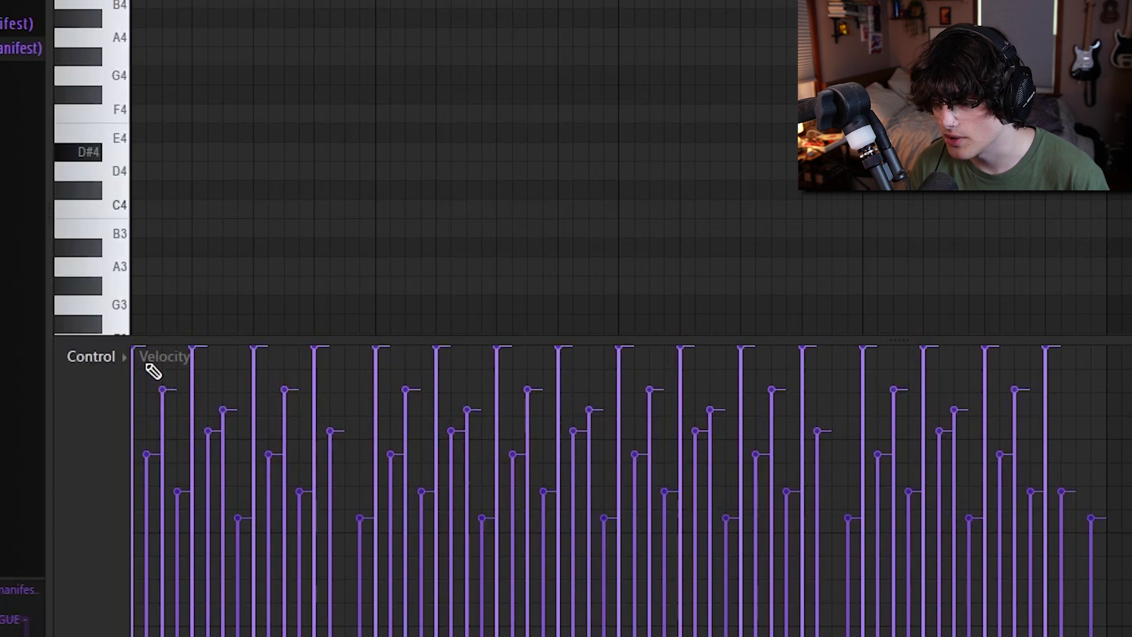
scroll(121, 73, up, 3)
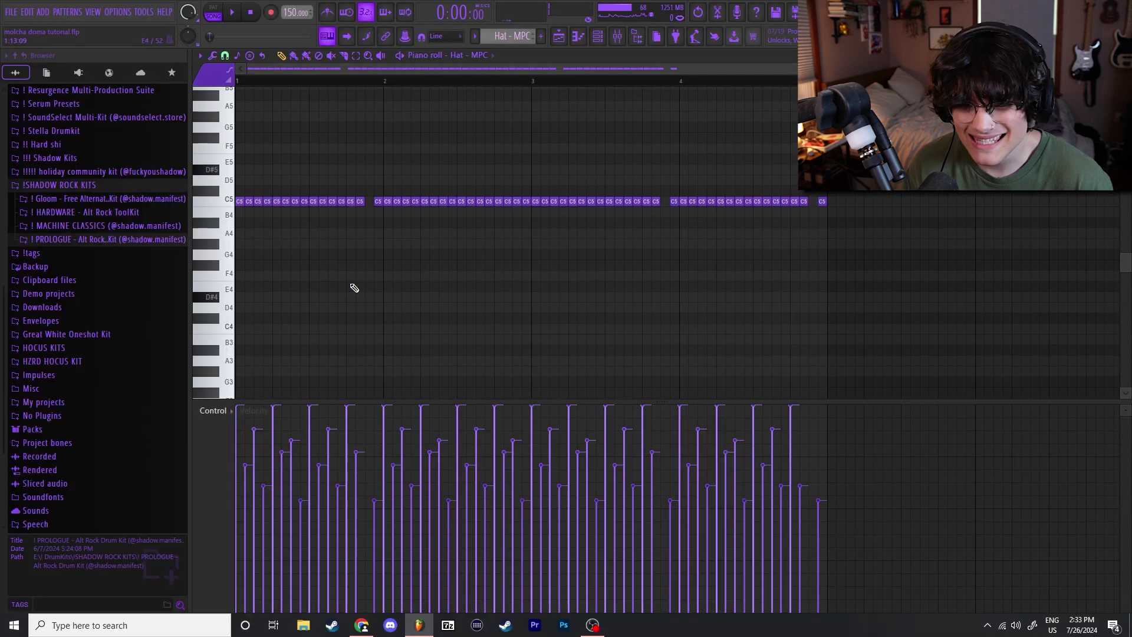
drag(847, 280, 206, 154)
click(594, 151)
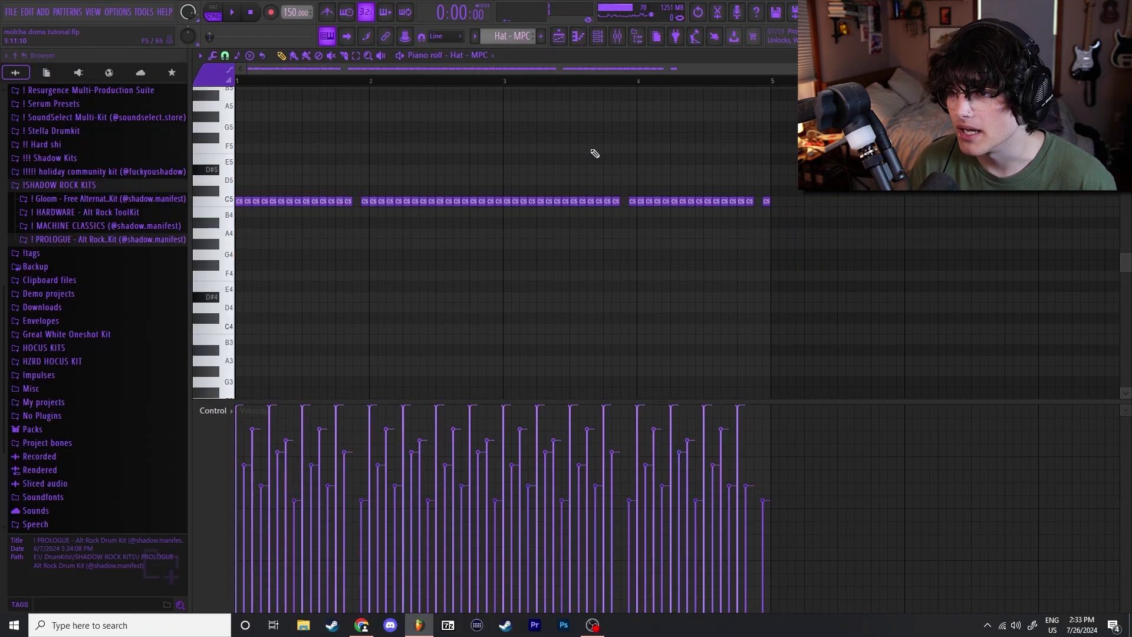
scroll(775, 173, up, 2)
key(space)
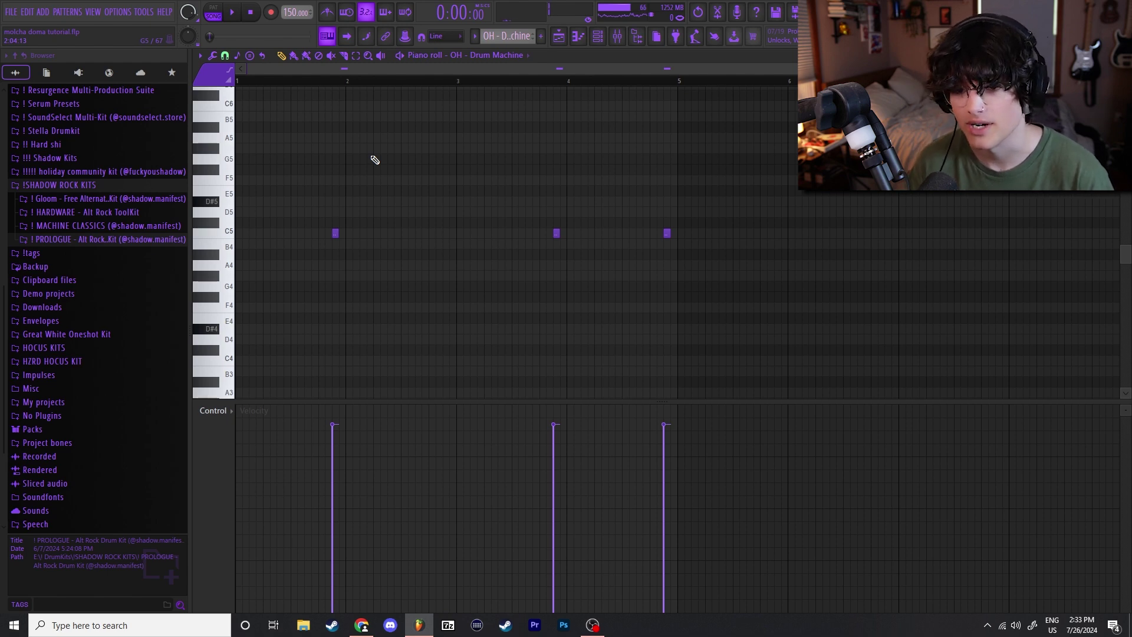
- Examine the note placement of the OH - Drum Machine pattern and play it back
drag(723, 277, 294, 192)
ctrl+click(361, 184)
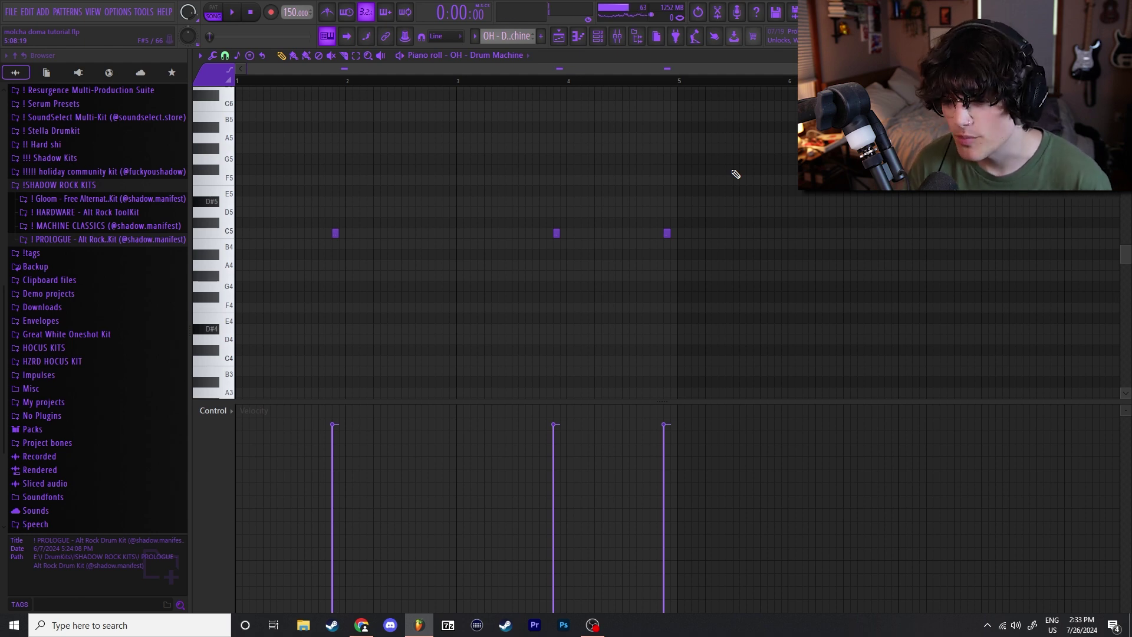
key(space)
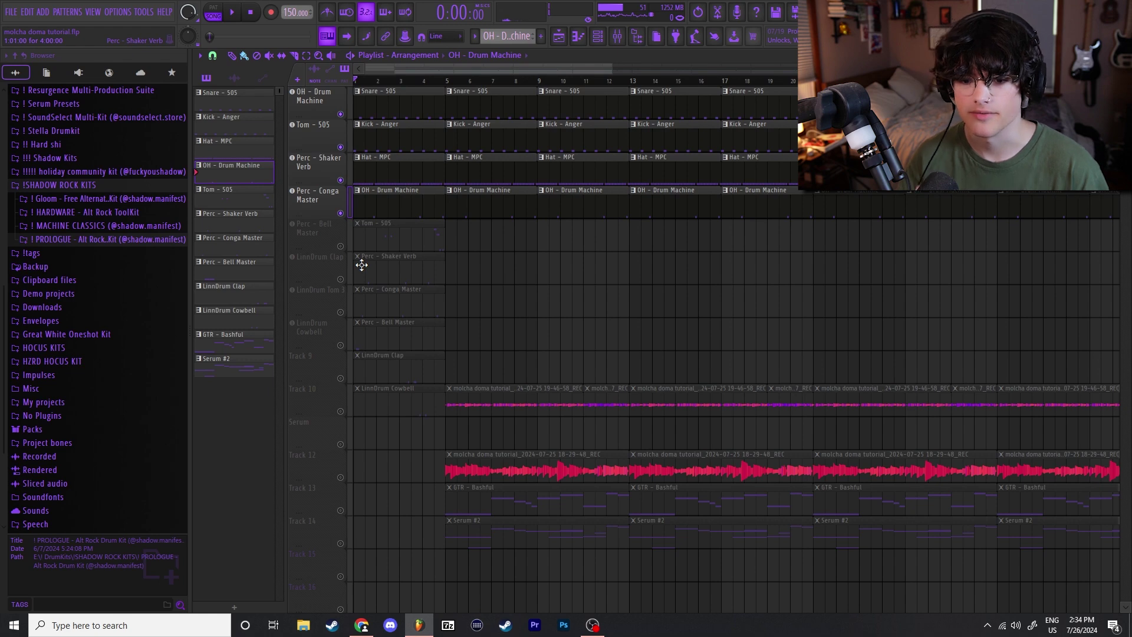
- Review the playlist arrangement, and play back the Tom - 505, remaining percussion and LinnDrum Cowbell patterns in the piano roll
ctrl+scroll(529, 279, down, 3)
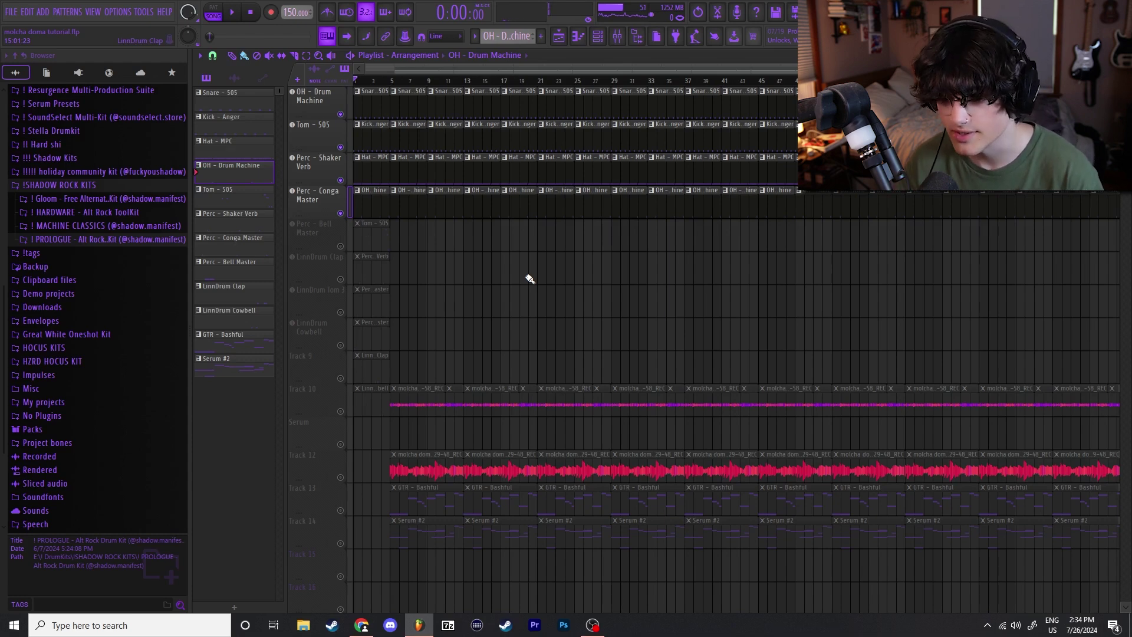
ctrl+scroll(530, 279, up, 3)
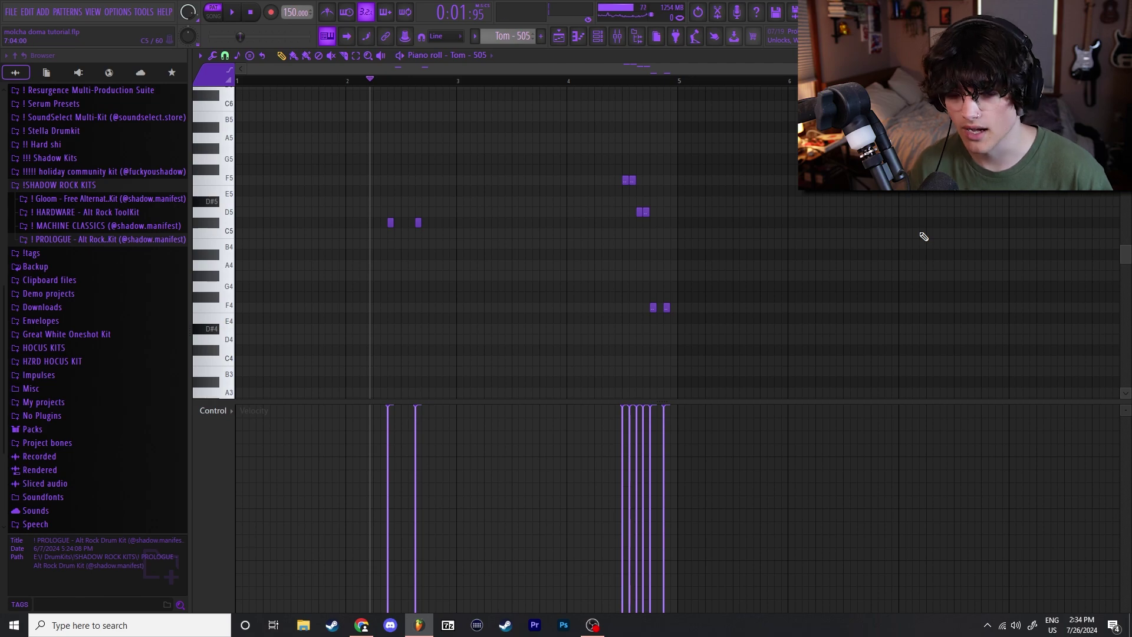
key(space)
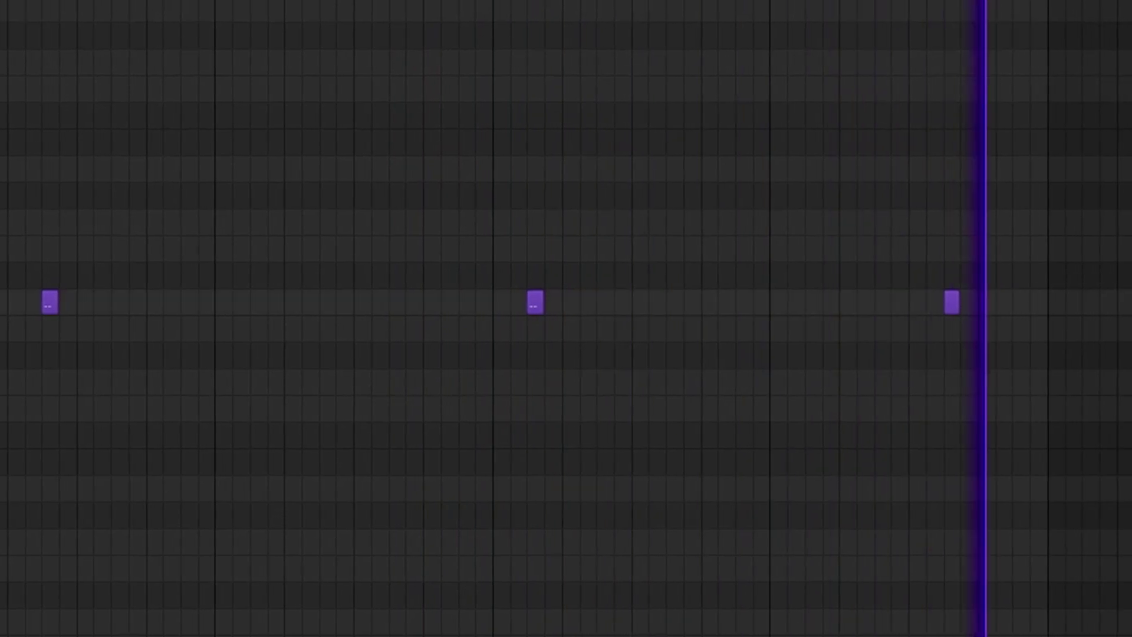
key(space)
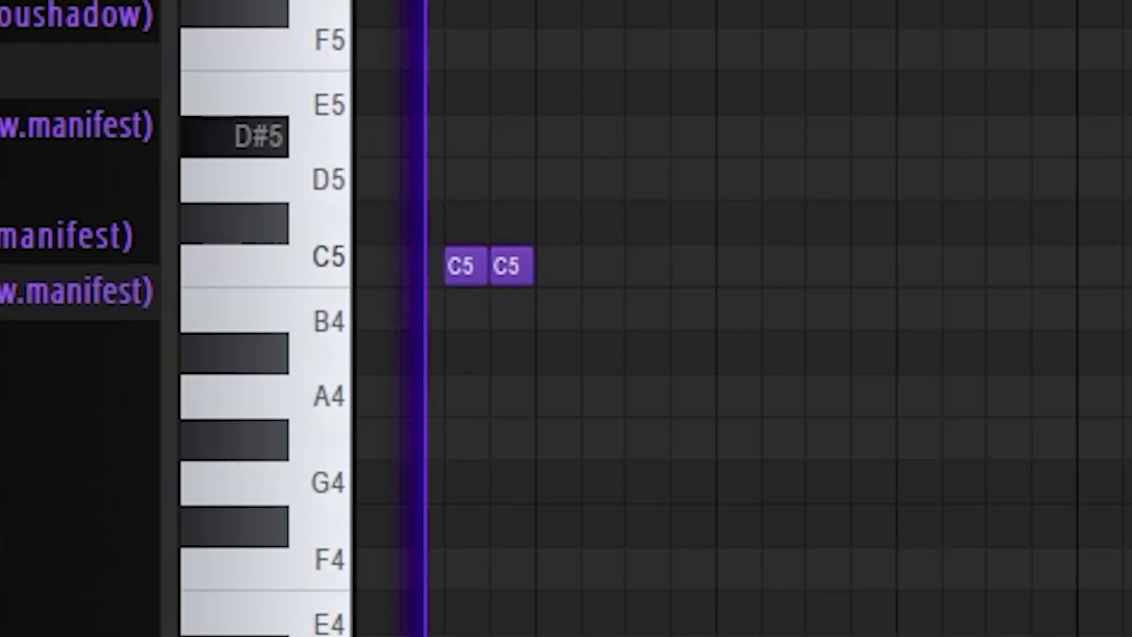
key(space)
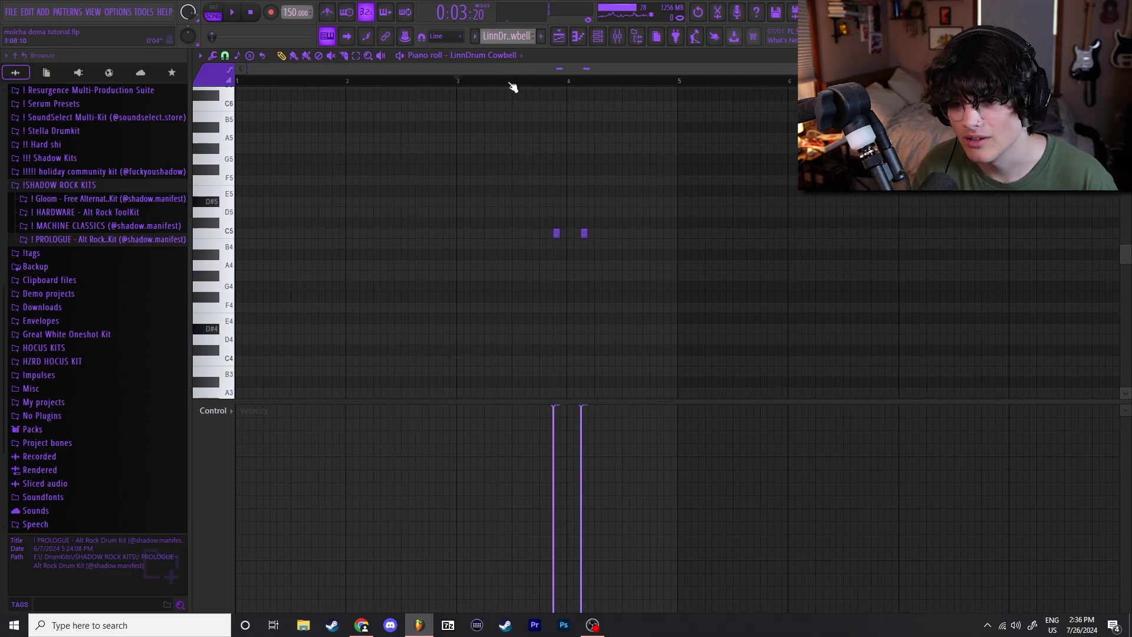
key(space)
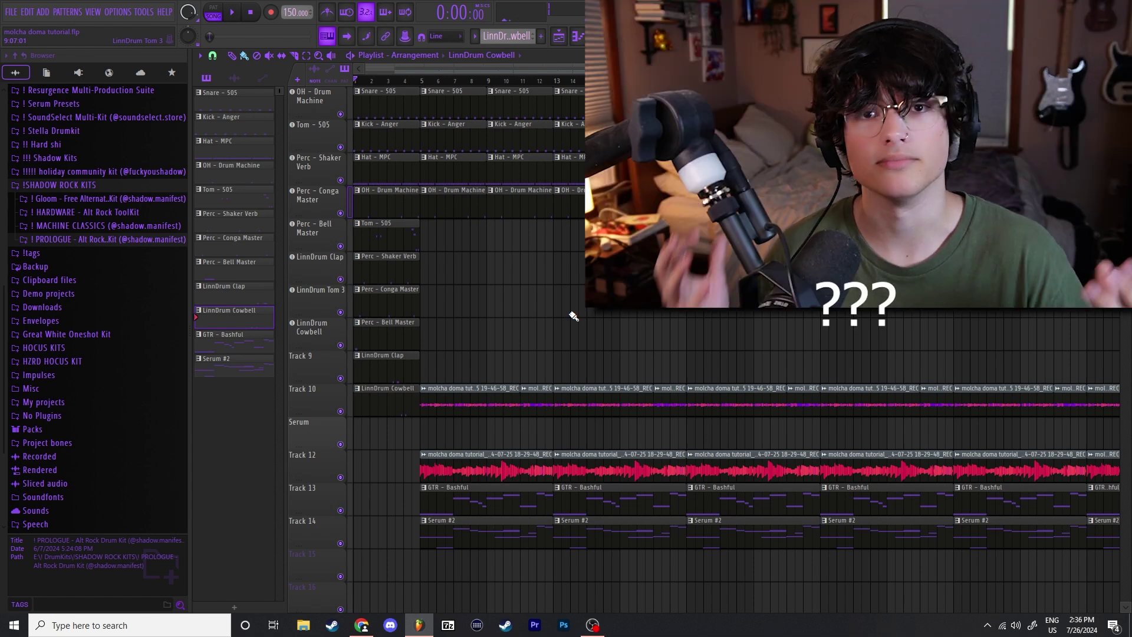
- Inspect the settings of RC-20 Retro Color and Fruity Compressor on the mixer's Master track
click(617, 36)
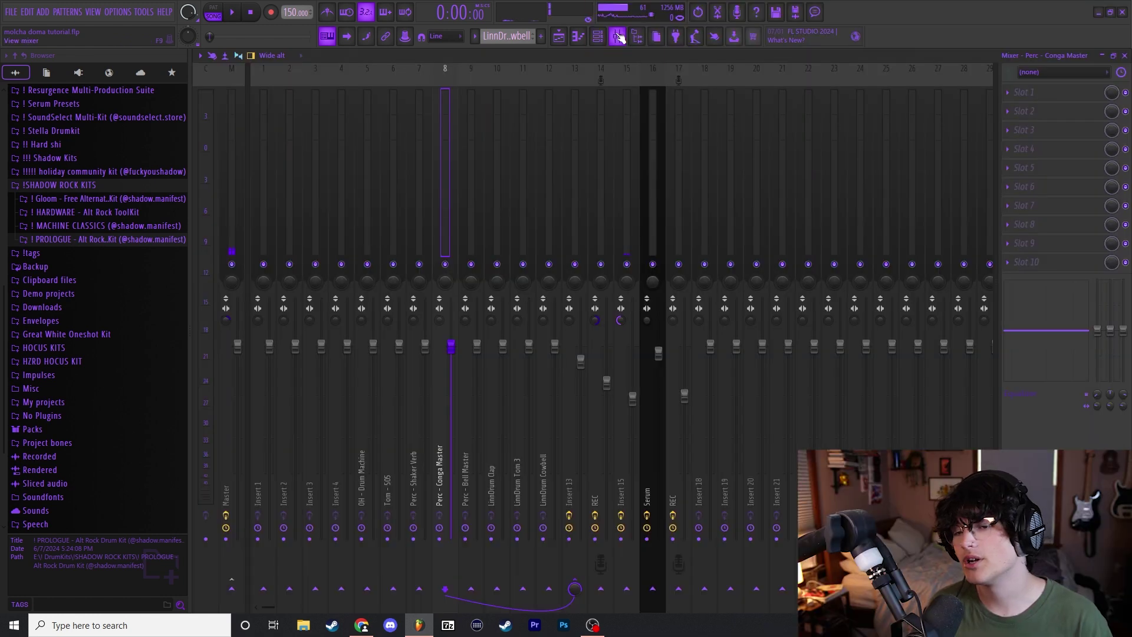
click(233, 116)
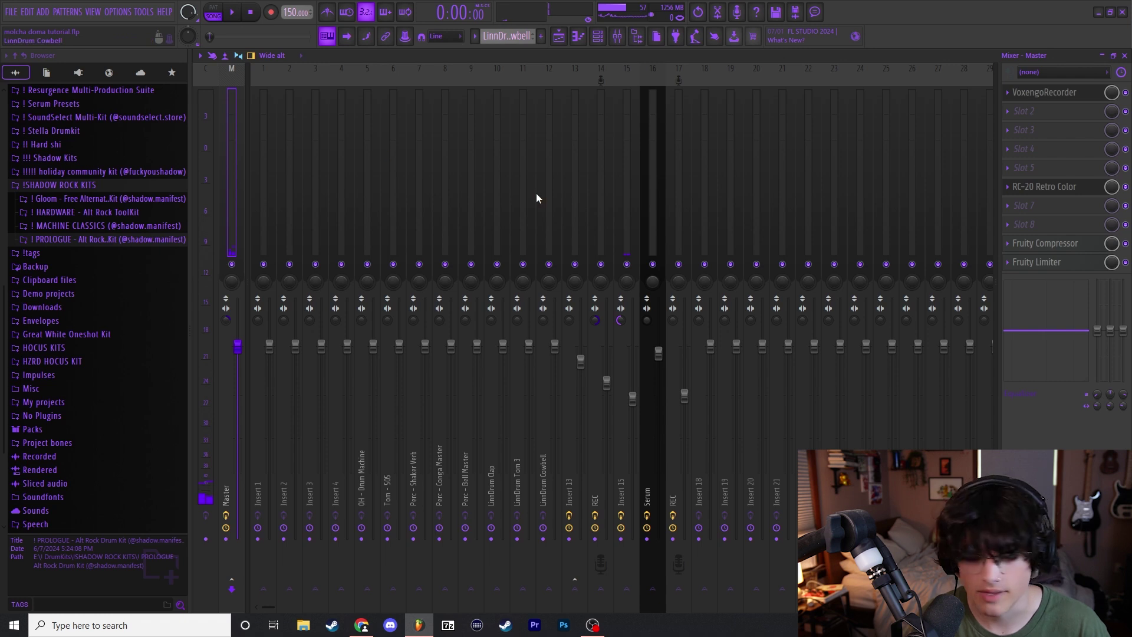
click(1050, 188)
drag(532, 132, 671, 92)
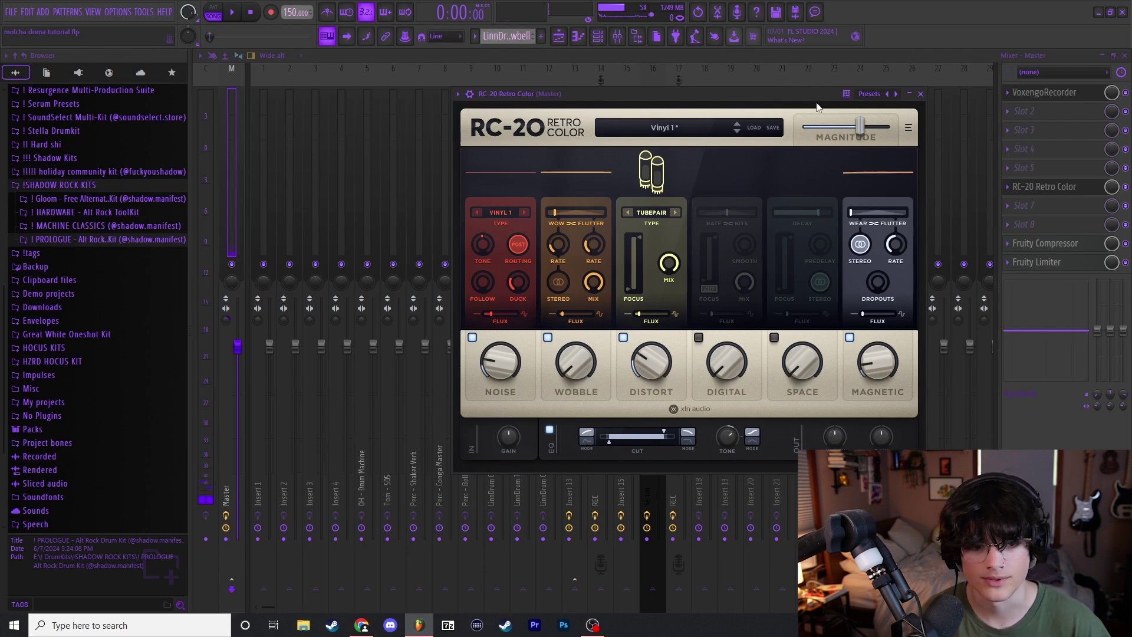
click(920, 93)
click(1045, 243)
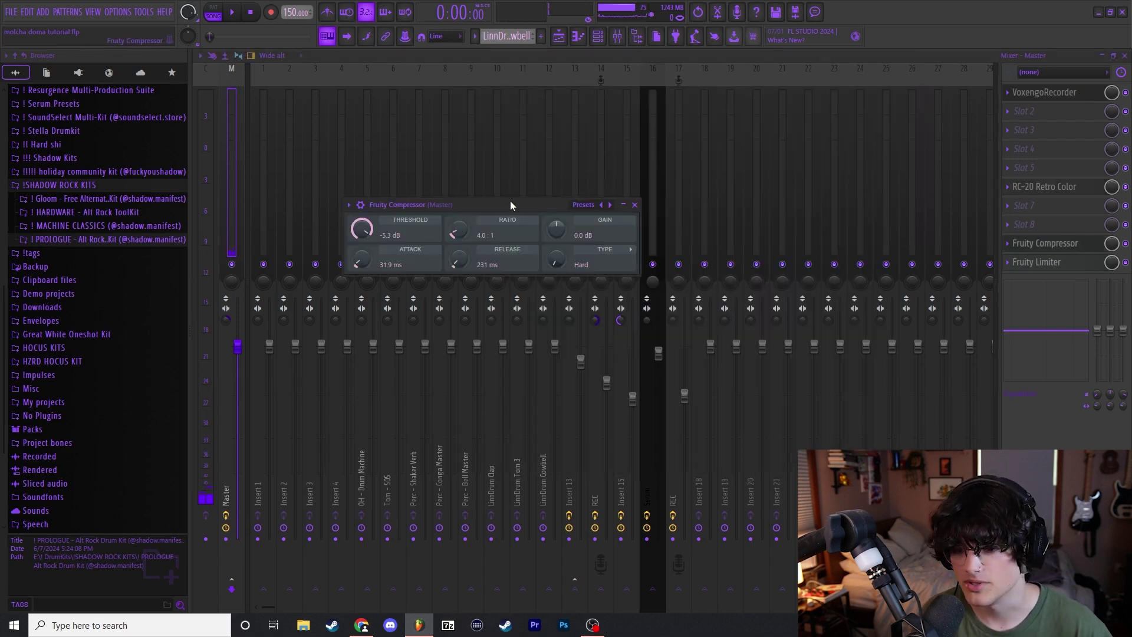
drag(511, 202, 636, 164)
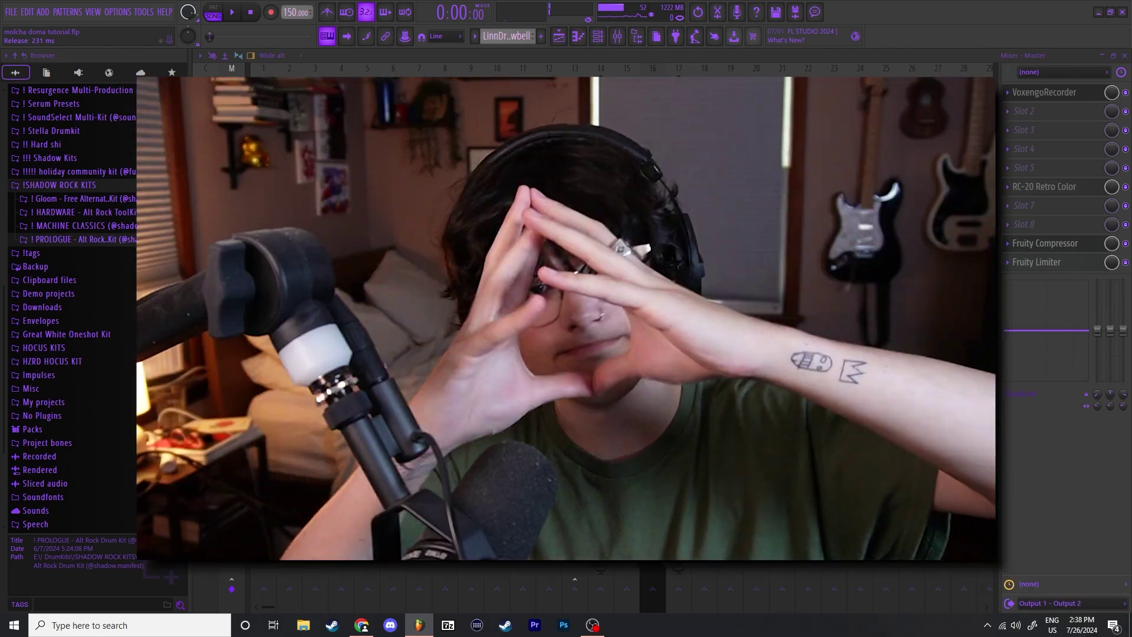
- Select the mixer tracks from Insert 1 through LinnDrum Cowbell and route them to Insert 13
click(266, 119)
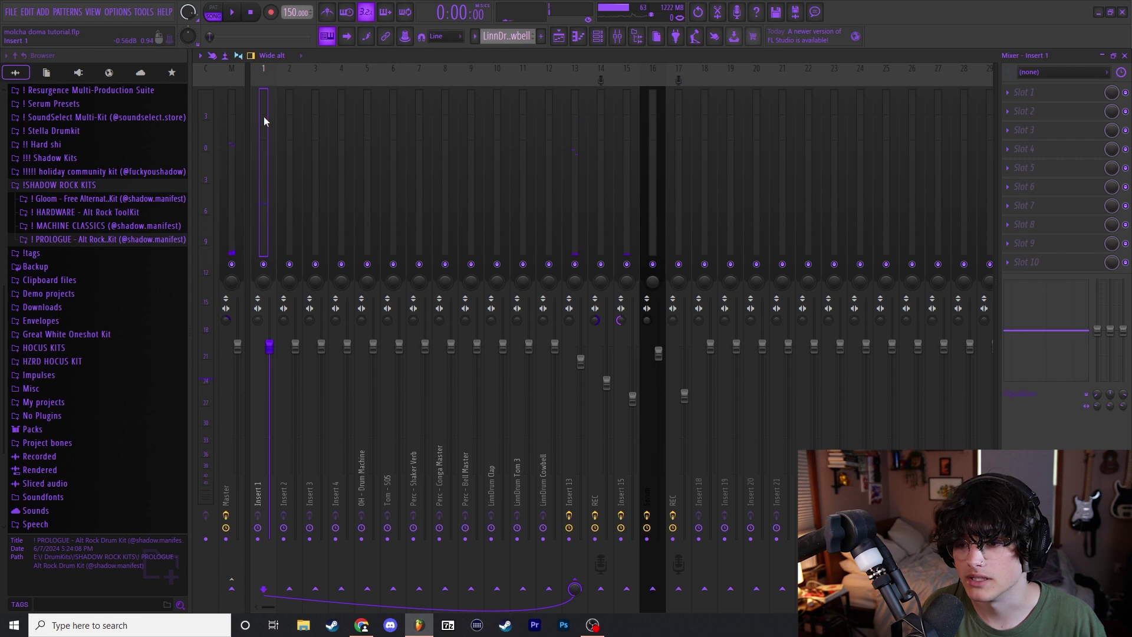
drag(264, 121, 542, 133)
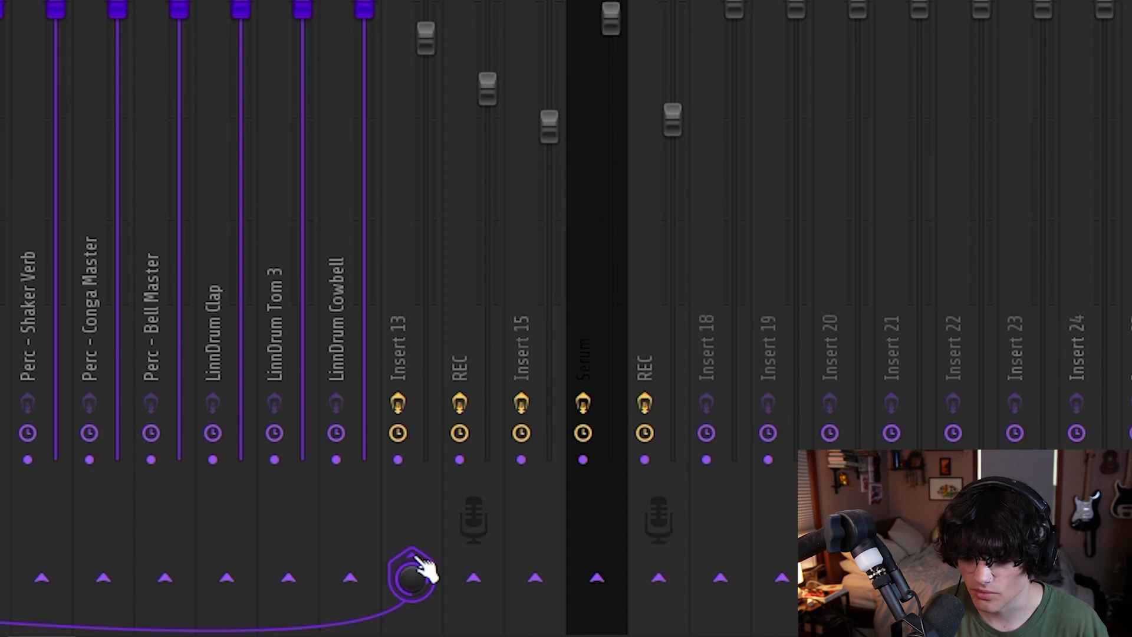
right_click(419, 560)
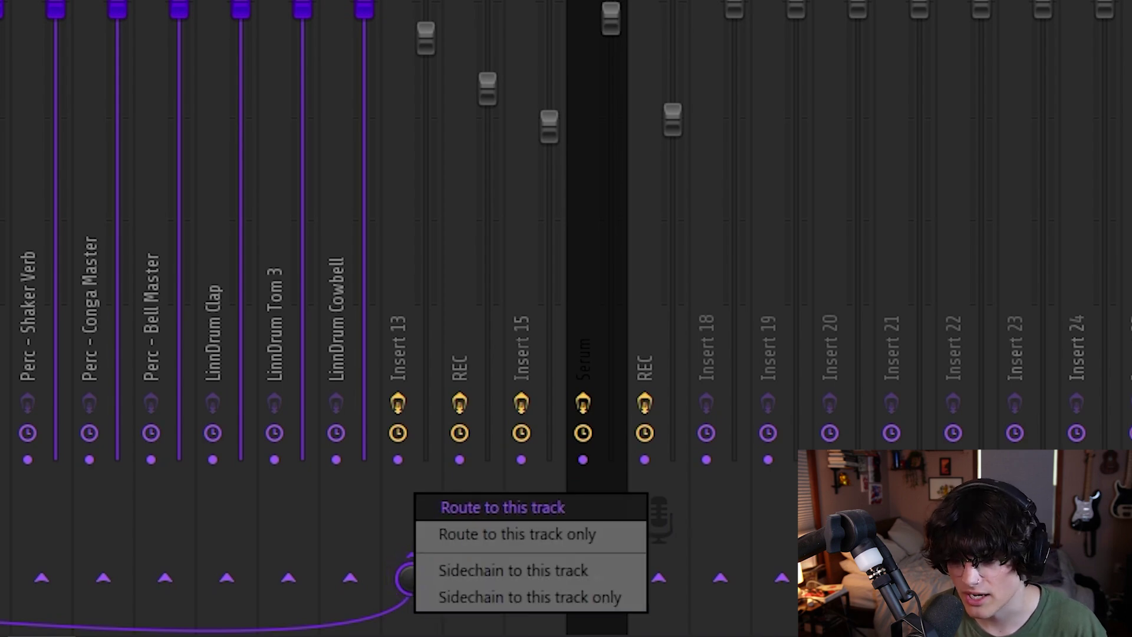
click(503, 507)
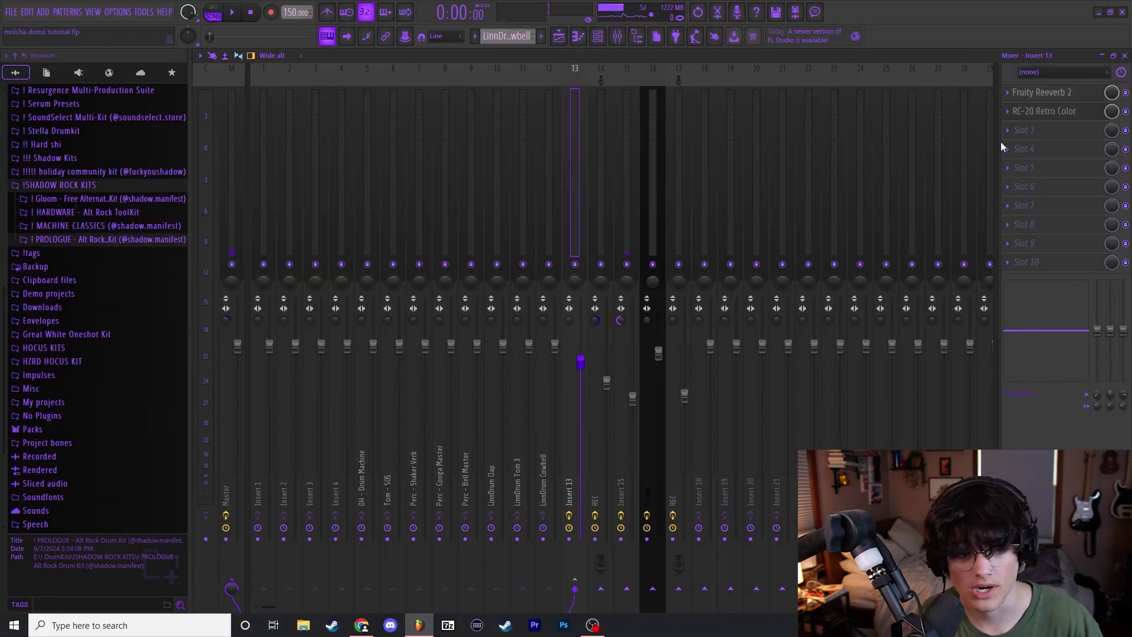
- Inspect the settings of Fruity Reeverb 2 and RC-20 Retro Color on the Insert 13 mixer track
click(1055, 92)
drag(469, 174, 513, 156)
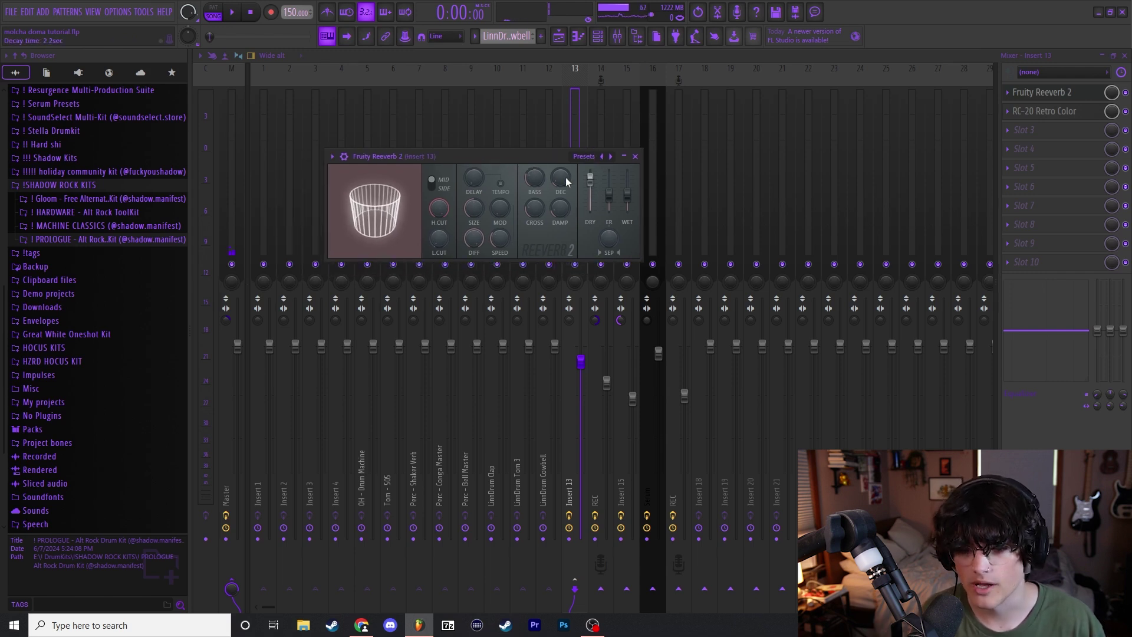
click(636, 156)
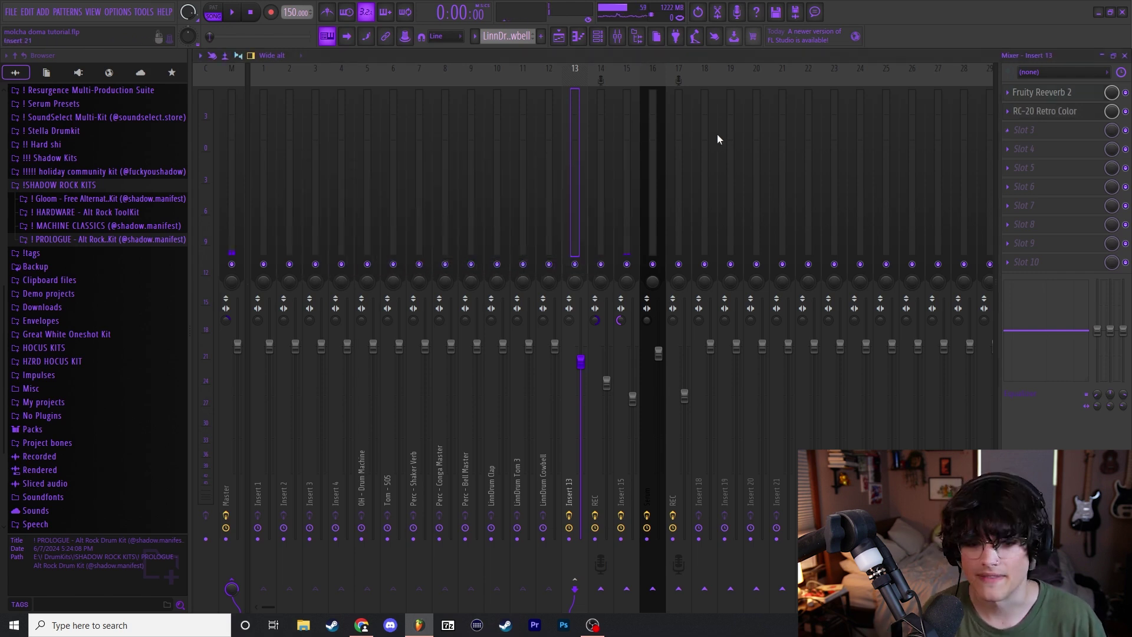
drag(610, 145, 638, 125)
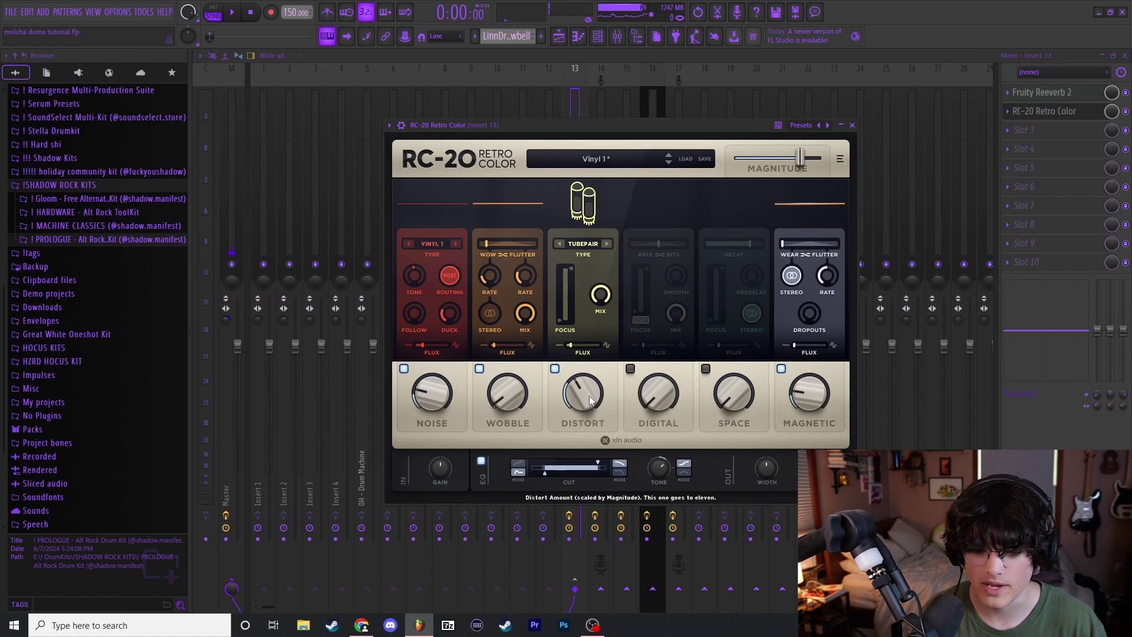
click(852, 125)
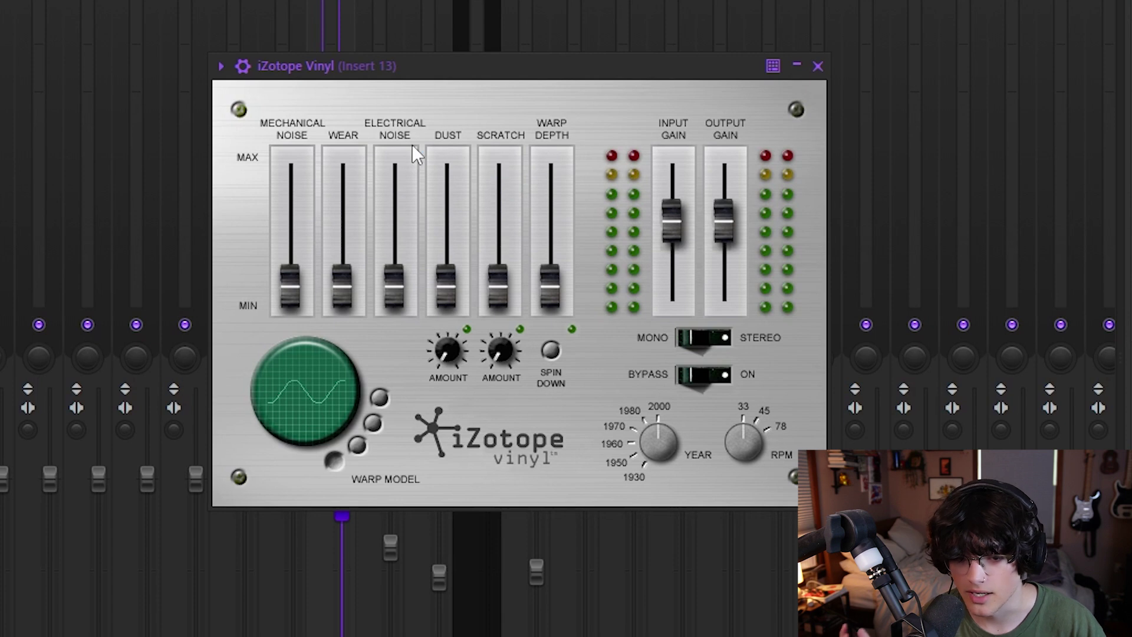
- Close iZotope Vinyl and delete it from the Insert 13 effect chain
click(818, 66)
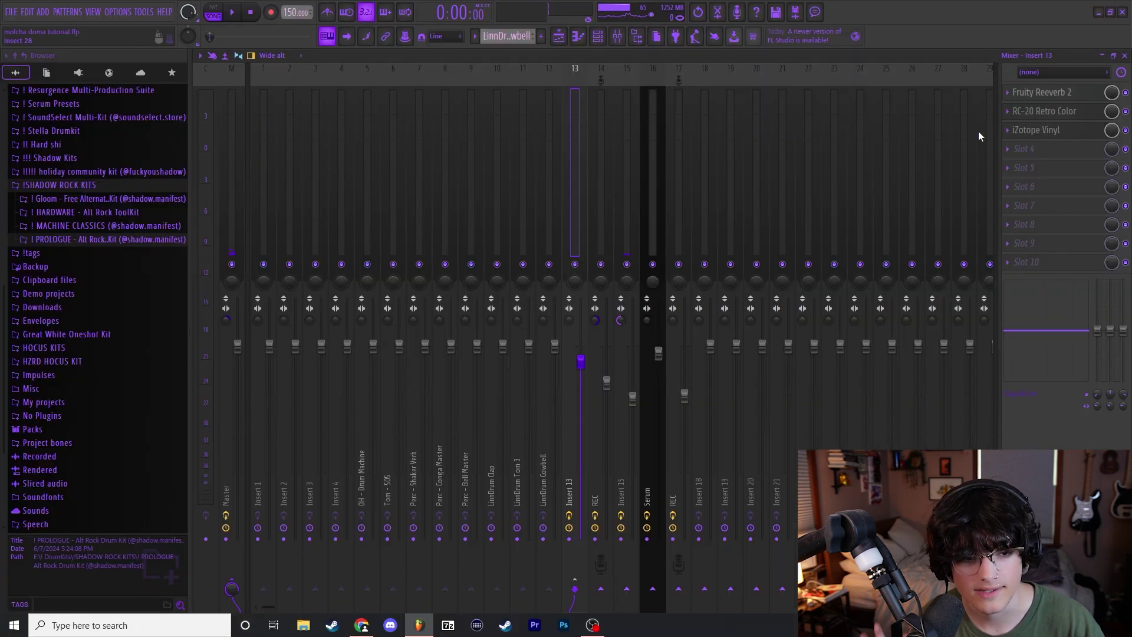
right_click(1017, 130)
click(1017, 157)
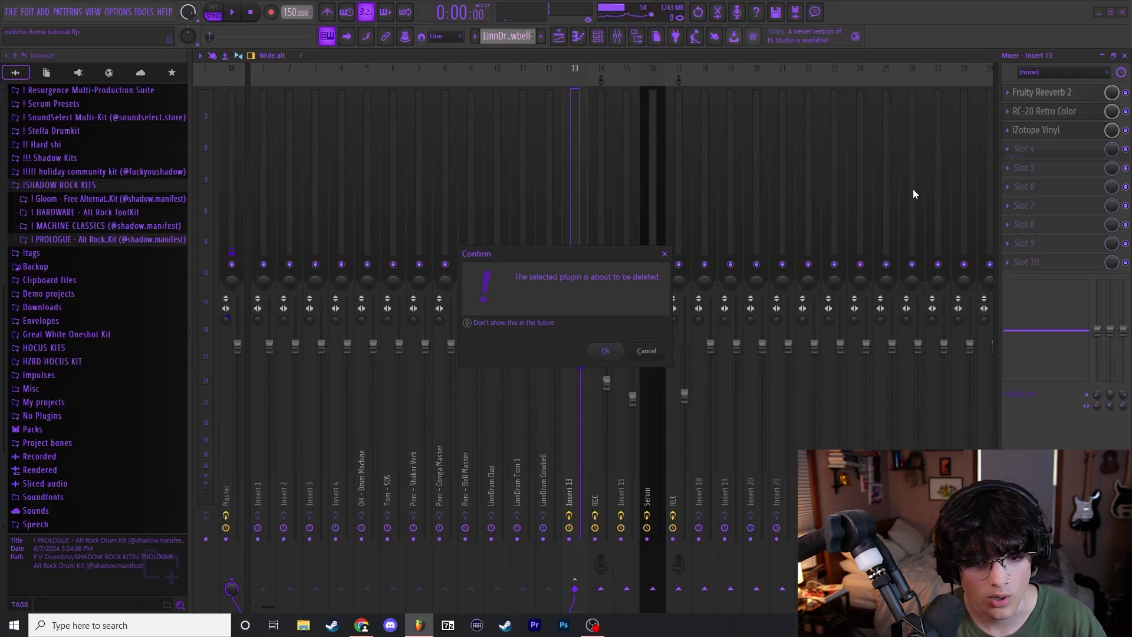
click(610, 351)
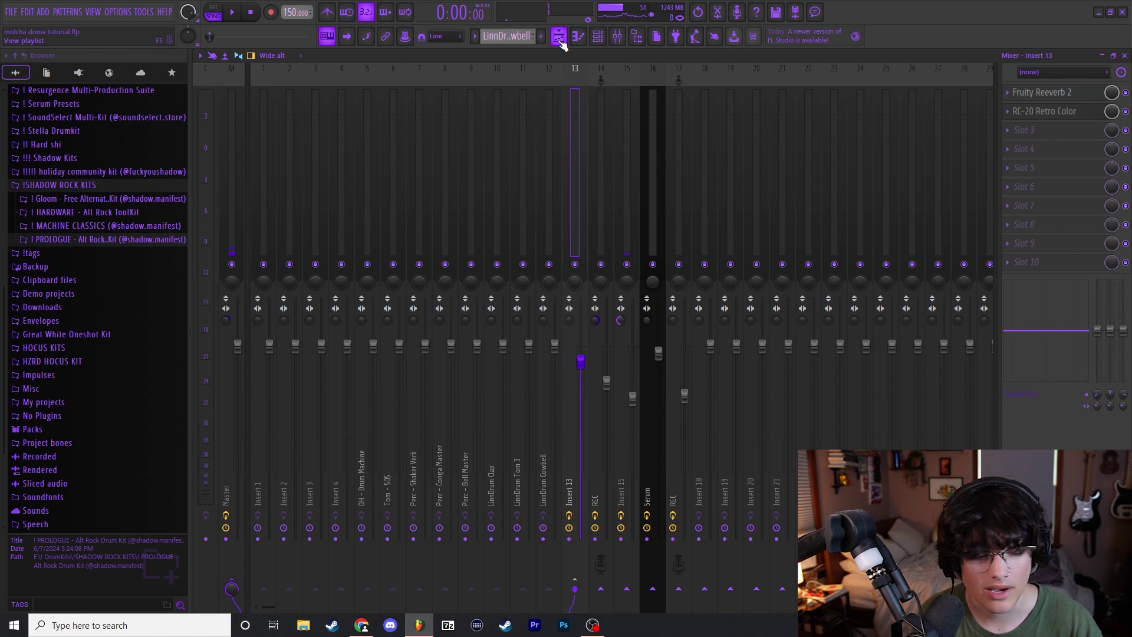
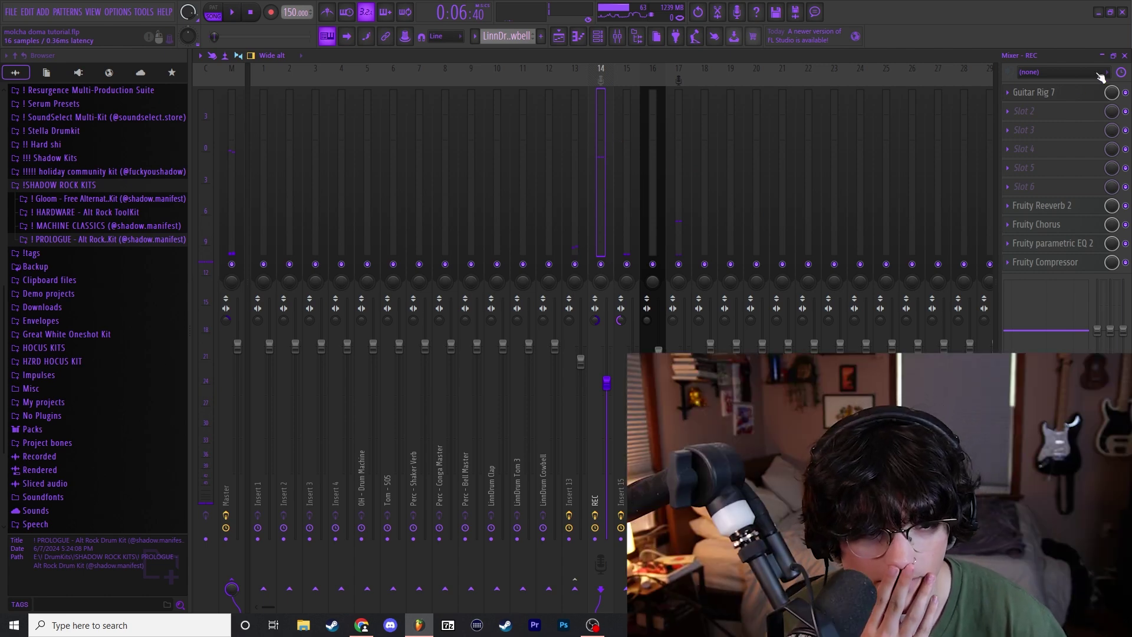
- Examine the Guitar Rig 7 bass amp and cabinet chain on the REC track, mixer track 14
click(1098, 93)
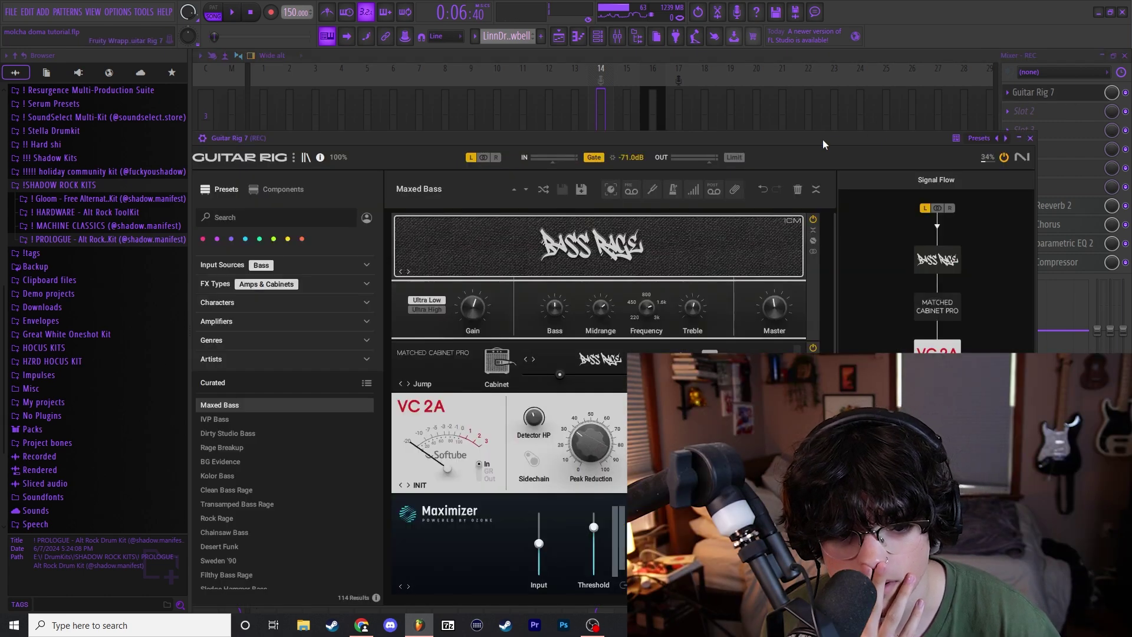
drag(823, 139, 865, 89)
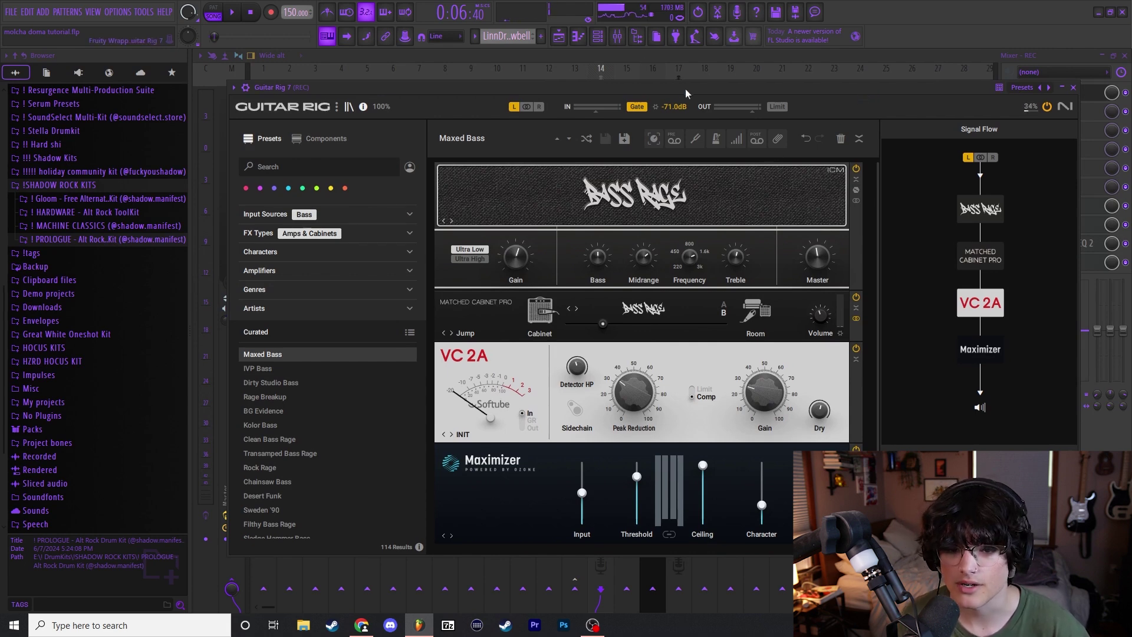
drag(685, 89, 674, 87)
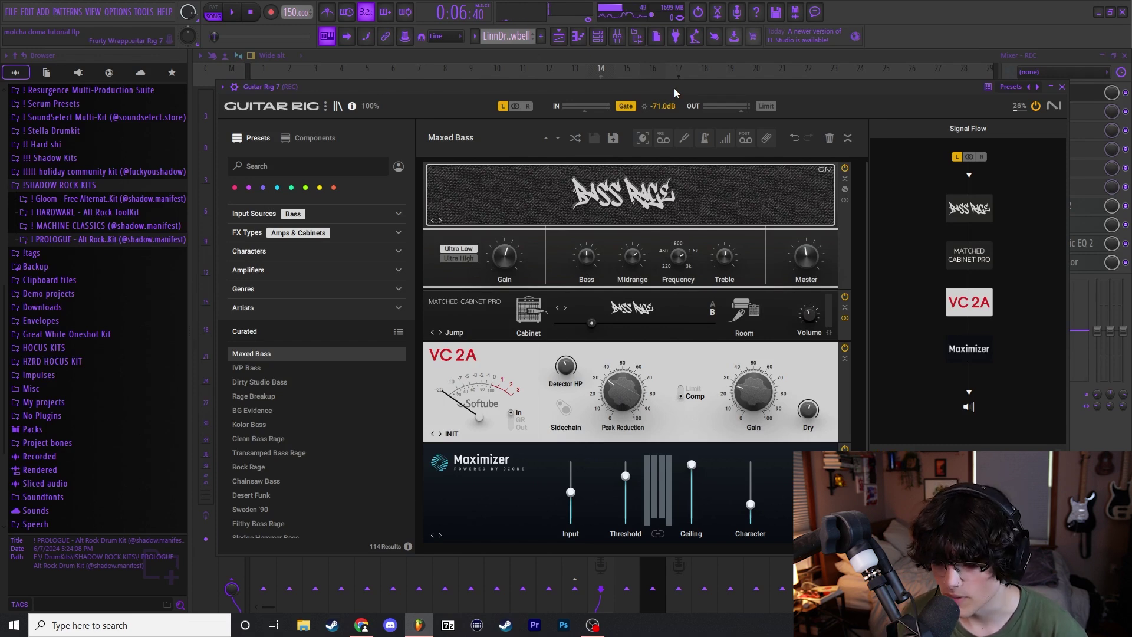
drag(676, 86, 664, 87)
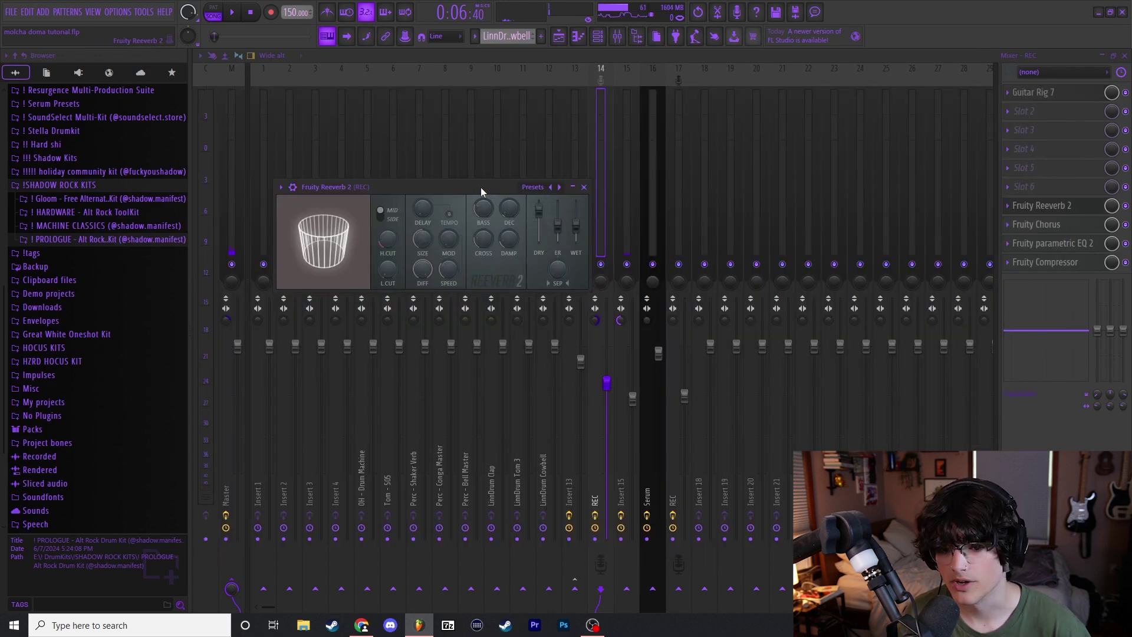
- Inspect the Fruity Reeverb 2 and Fruity Chorus settings on the REC track, mixer track 14
drag(480, 187, 570, 159)
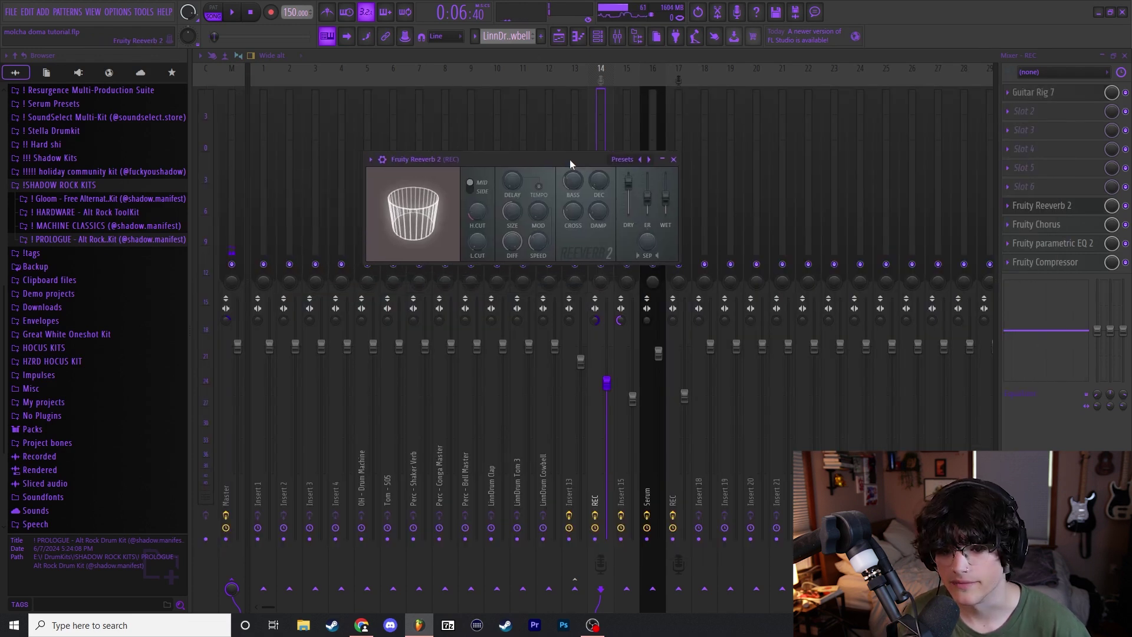
click(673, 160)
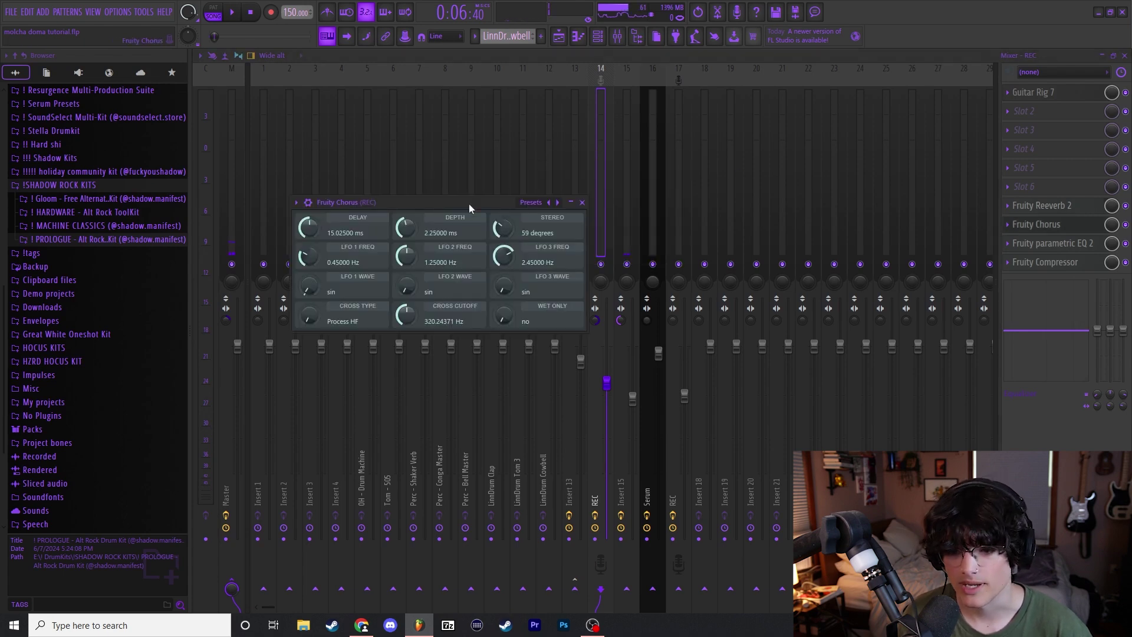
drag(468, 204, 599, 184)
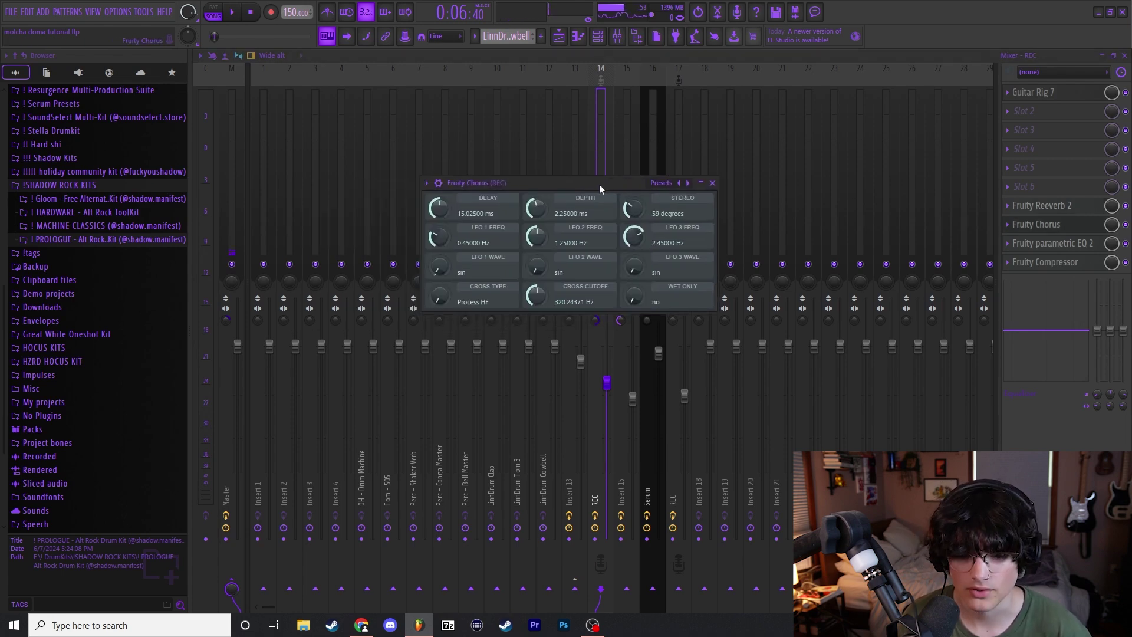
drag(599, 183, 609, 183)
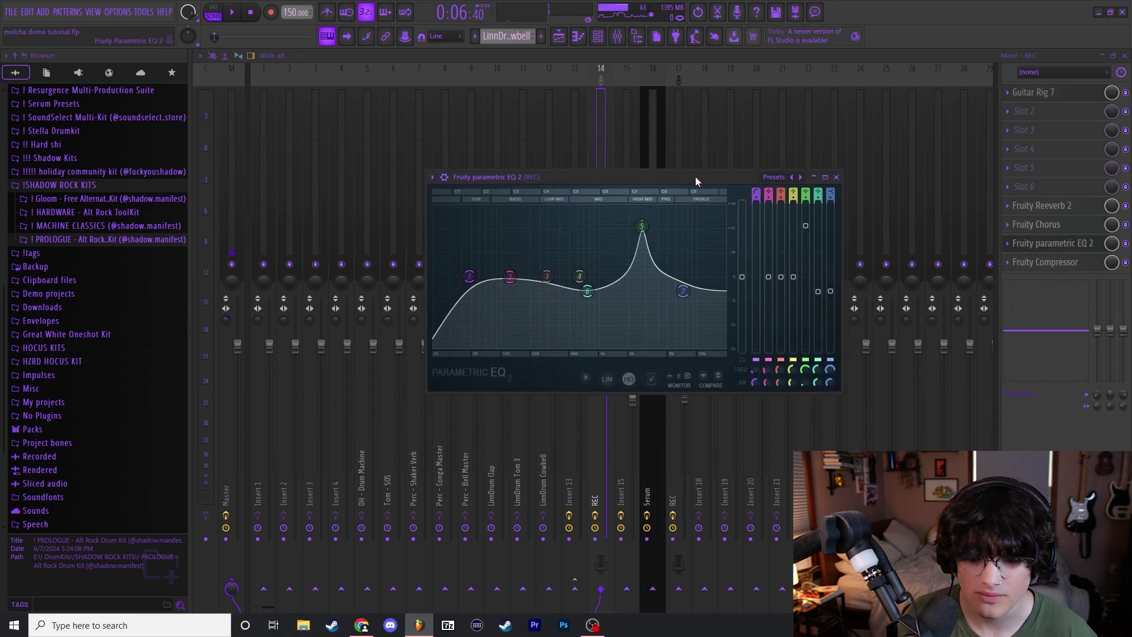
- Examine the Fruity parametric EQ 2 curve and its high-mid boost on mixer track 14, and close the equalizer
drag(695, 177, 697, 177)
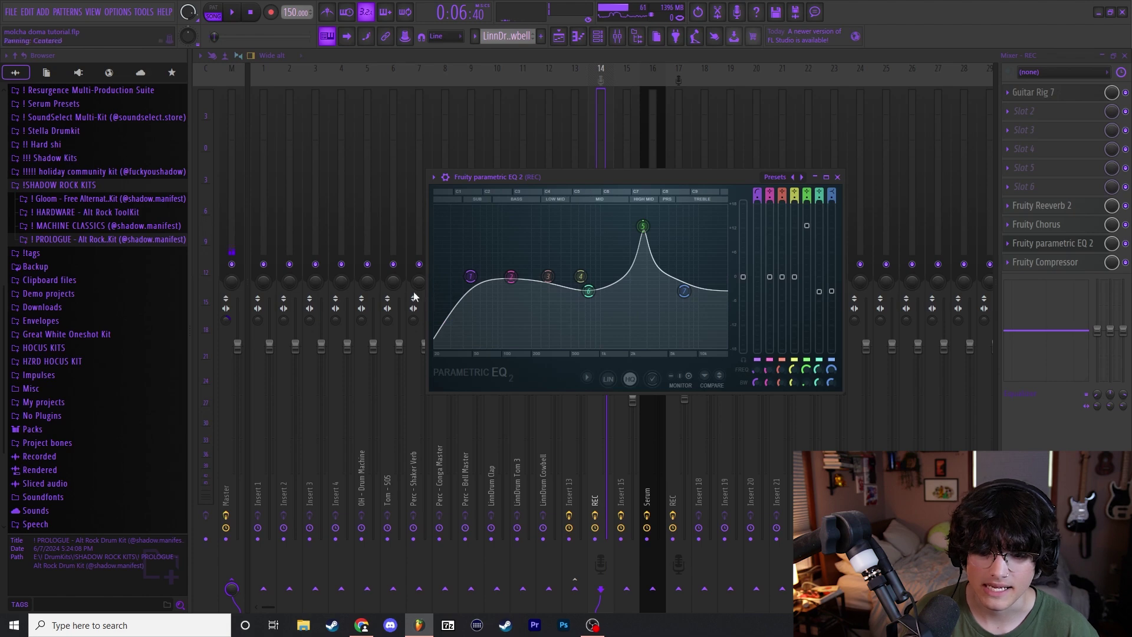
drag(552, 182, 596, 171)
drag(696, 170, 685, 167)
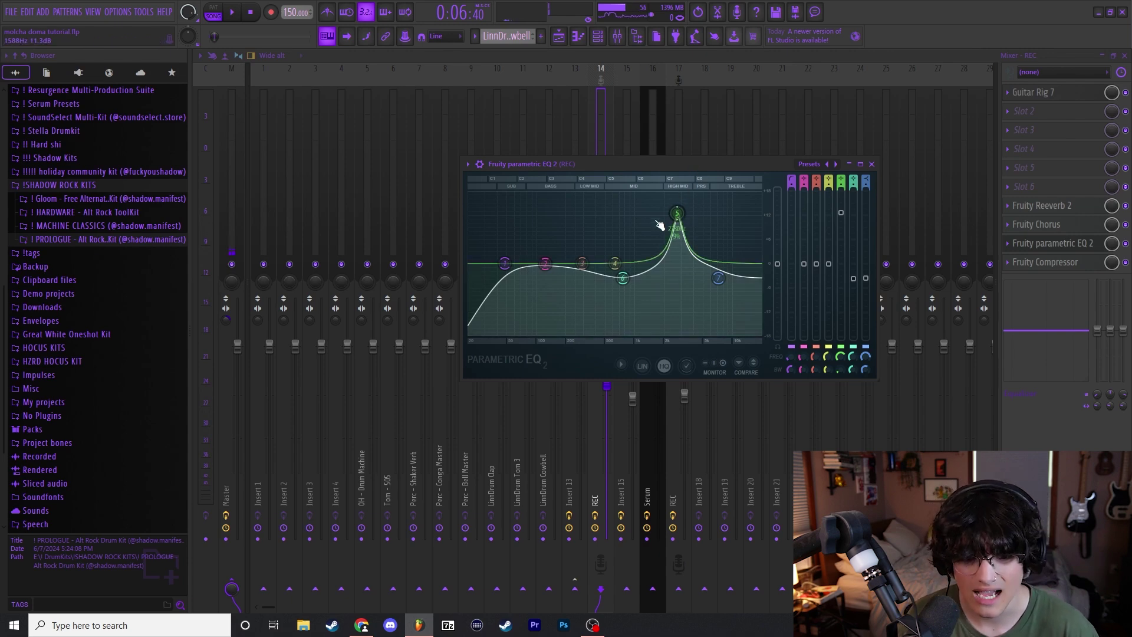
drag(678, 162, 680, 166)
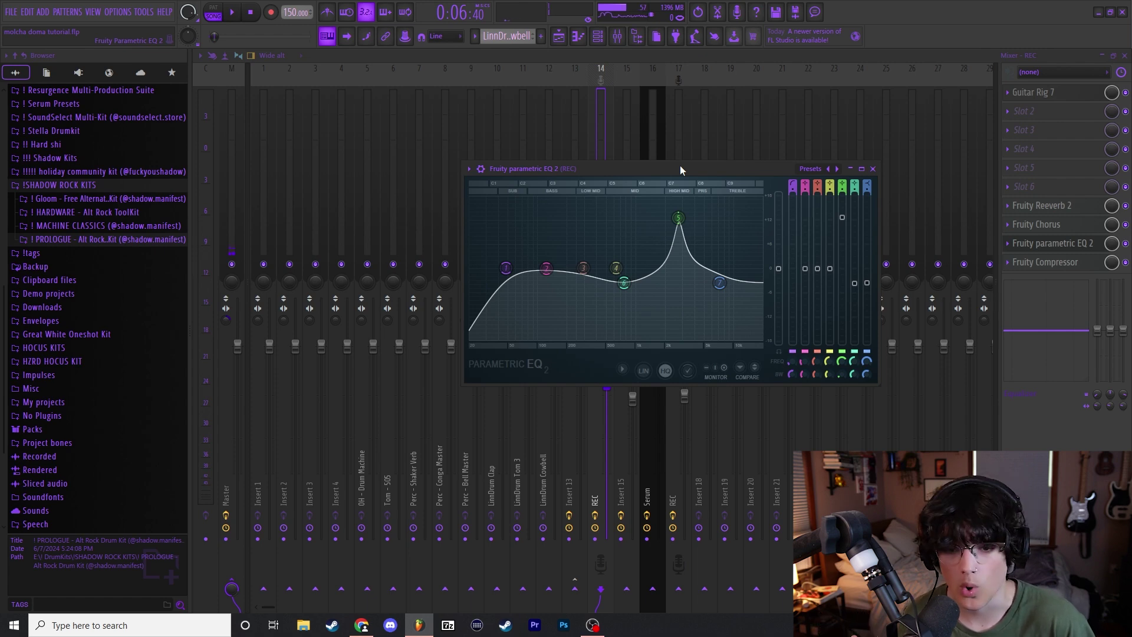
drag(680, 170, 677, 170)
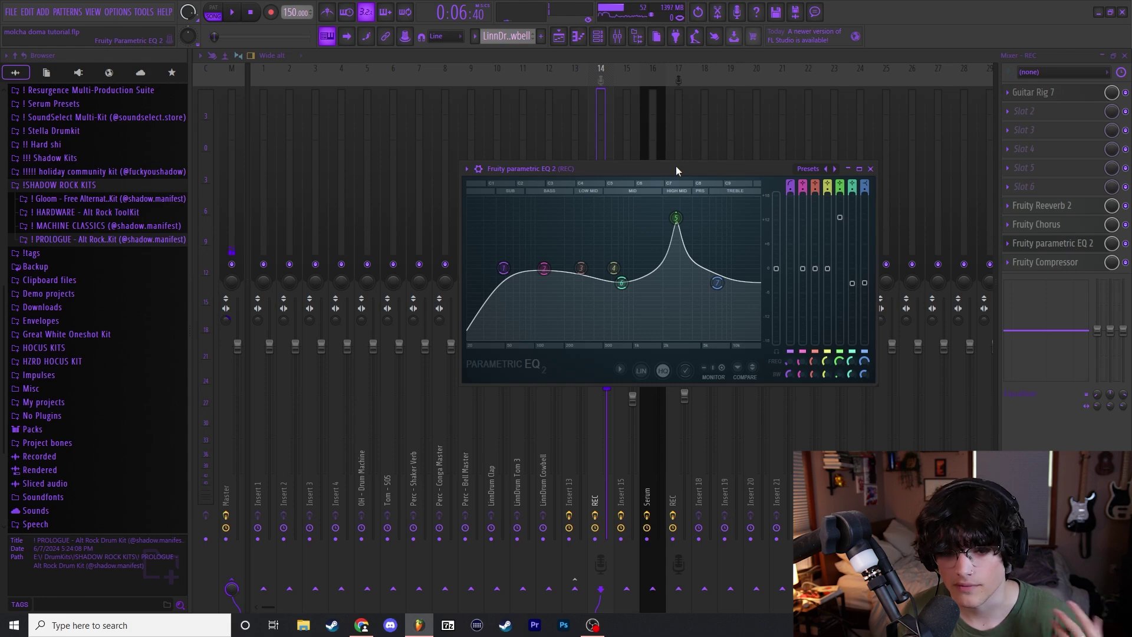
drag(676, 167, 681, 169)
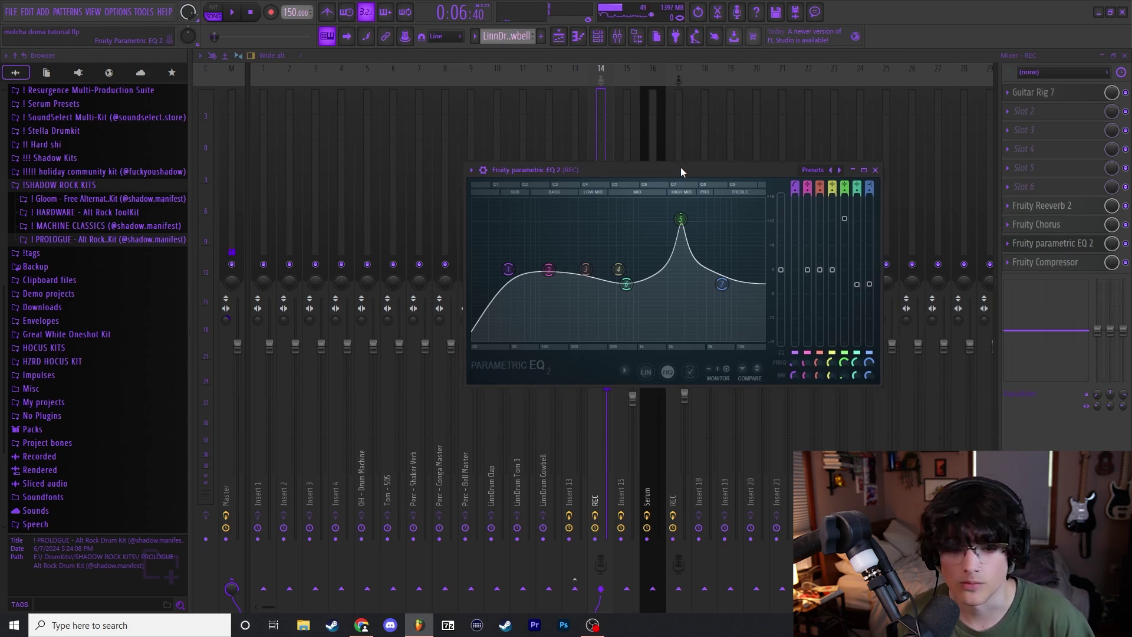
click(876, 170)
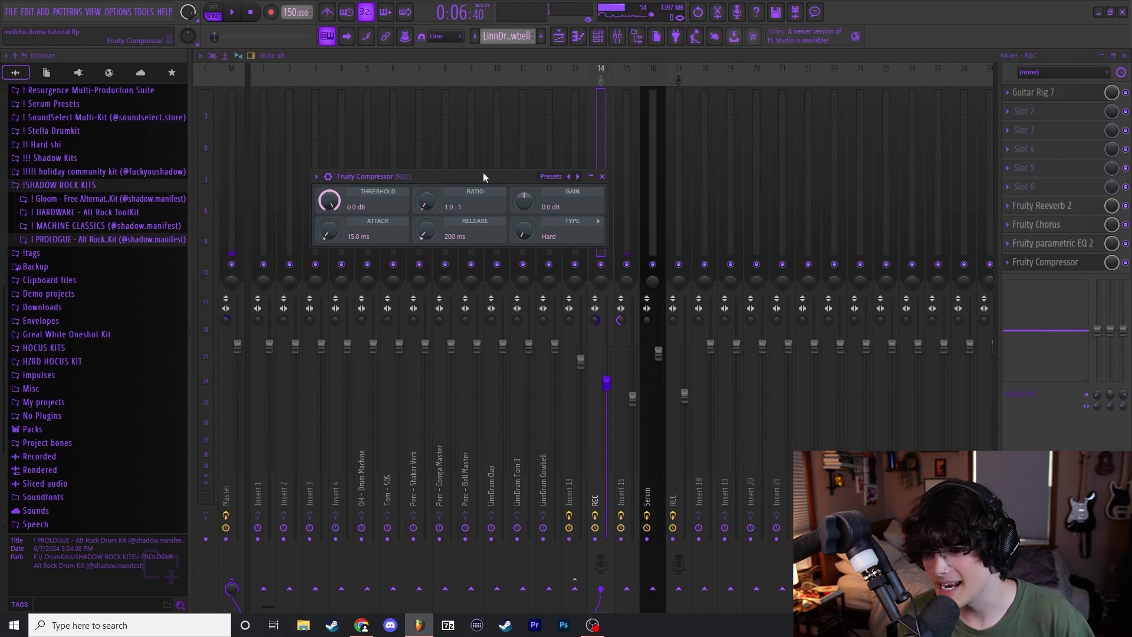
- Check the Fruity Compressor settings on mixer track 14 and close the plugin
drag(483, 172, 671, 172)
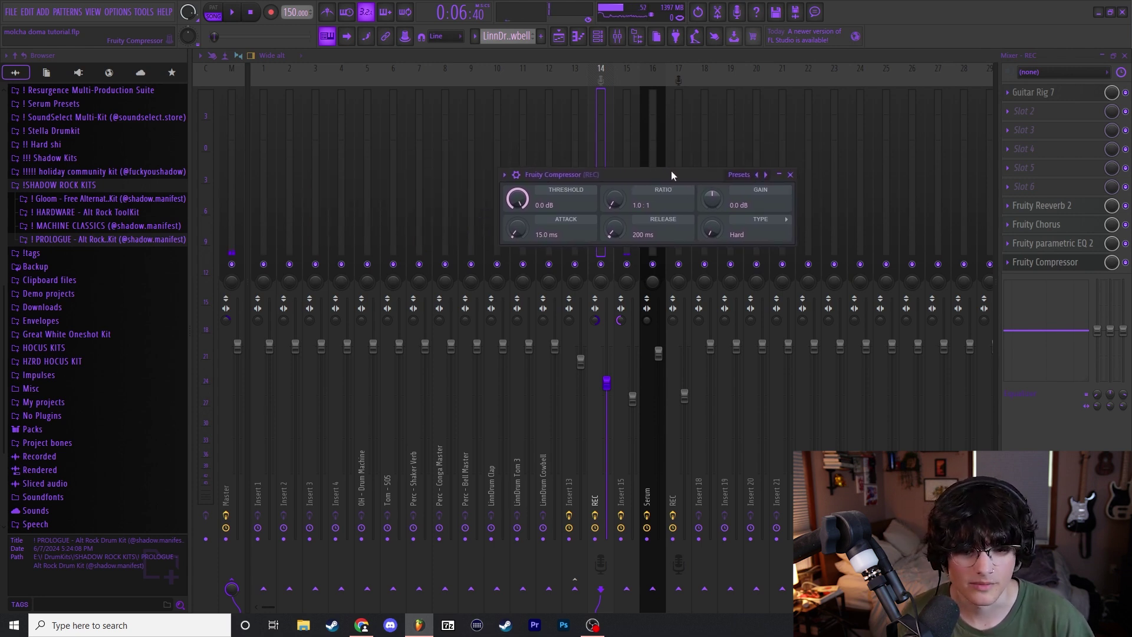
drag(680, 174, 681, 173)
click(791, 174)
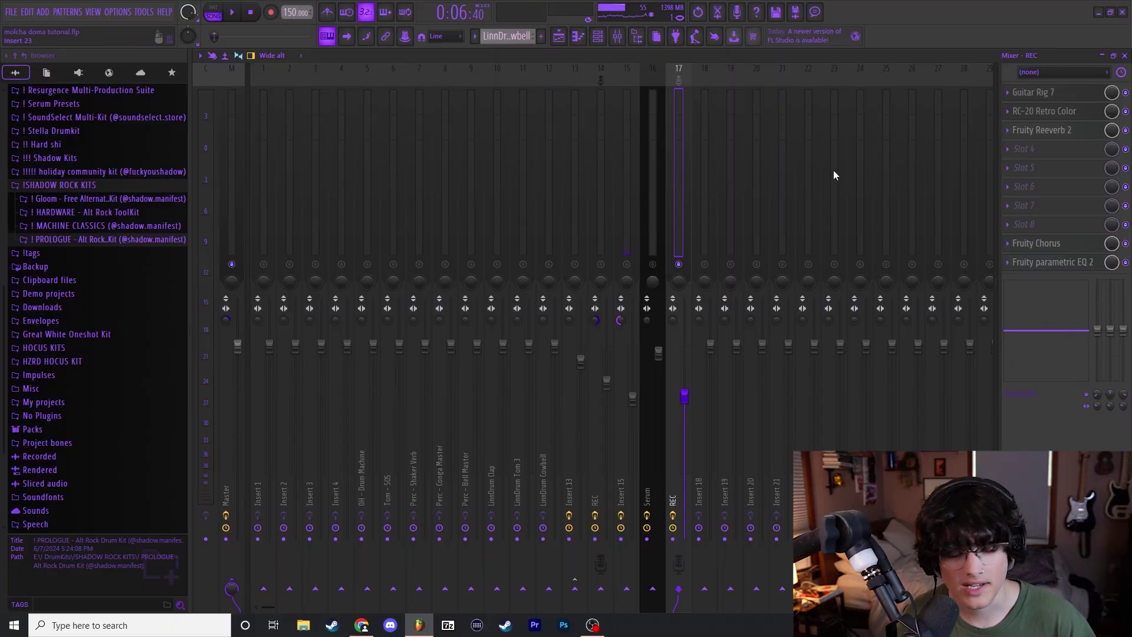
- Examine the Guitar Rig 7 guitar amp and pedal chain on the second REC track, mixer track 17
click(1043, 92)
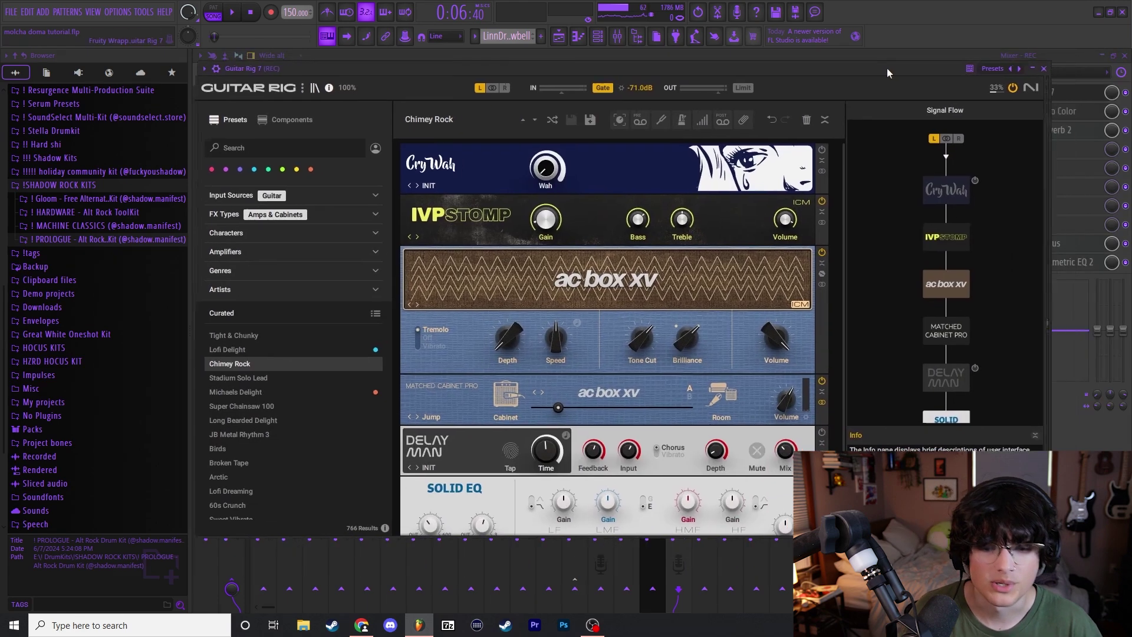
drag(886, 68, 946, 49)
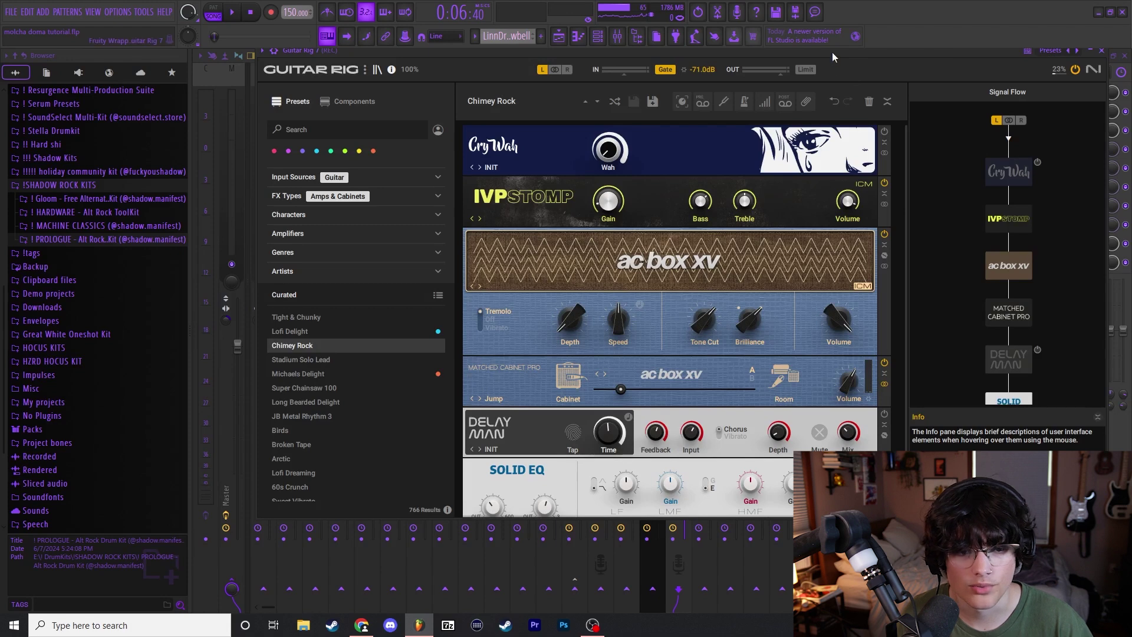
drag(833, 52, 834, 79)
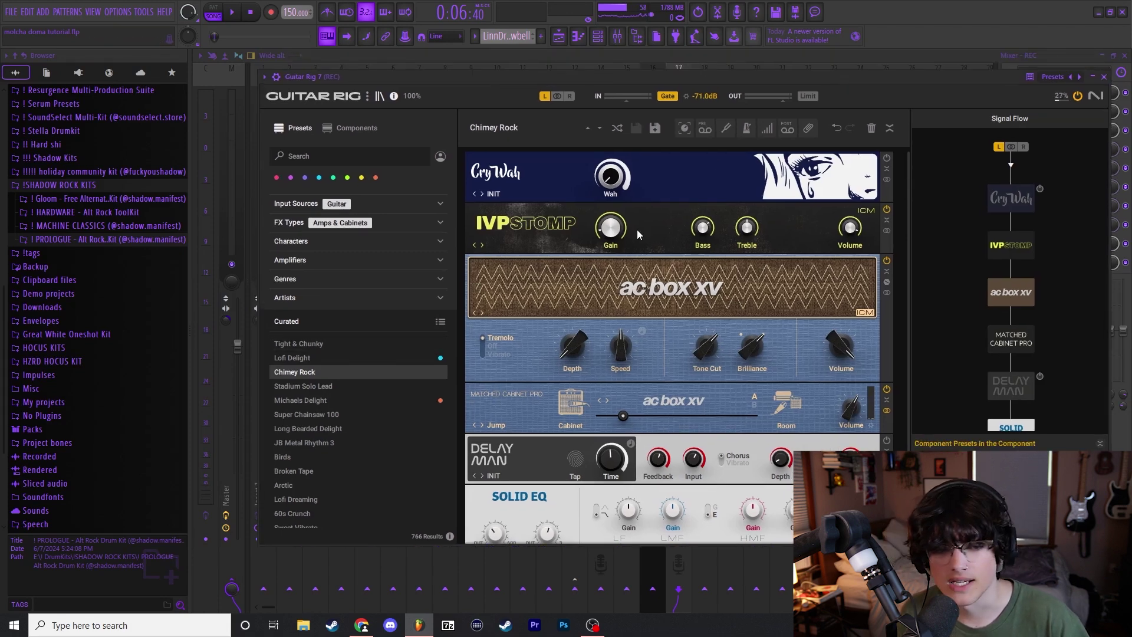
drag(748, 76, 681, 72)
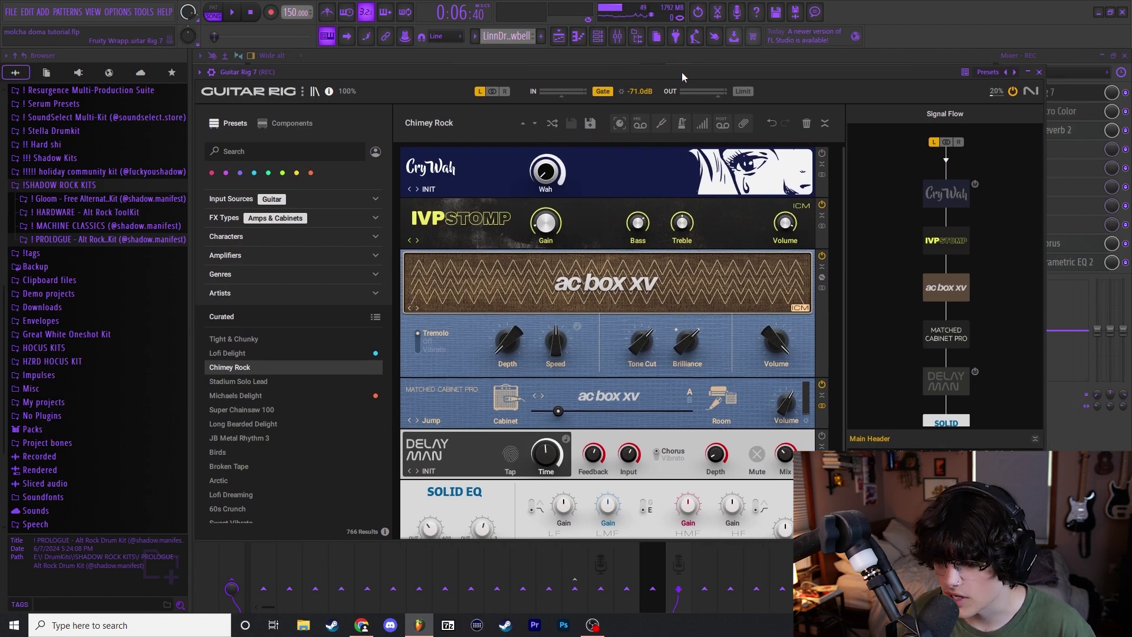
click(1039, 72)
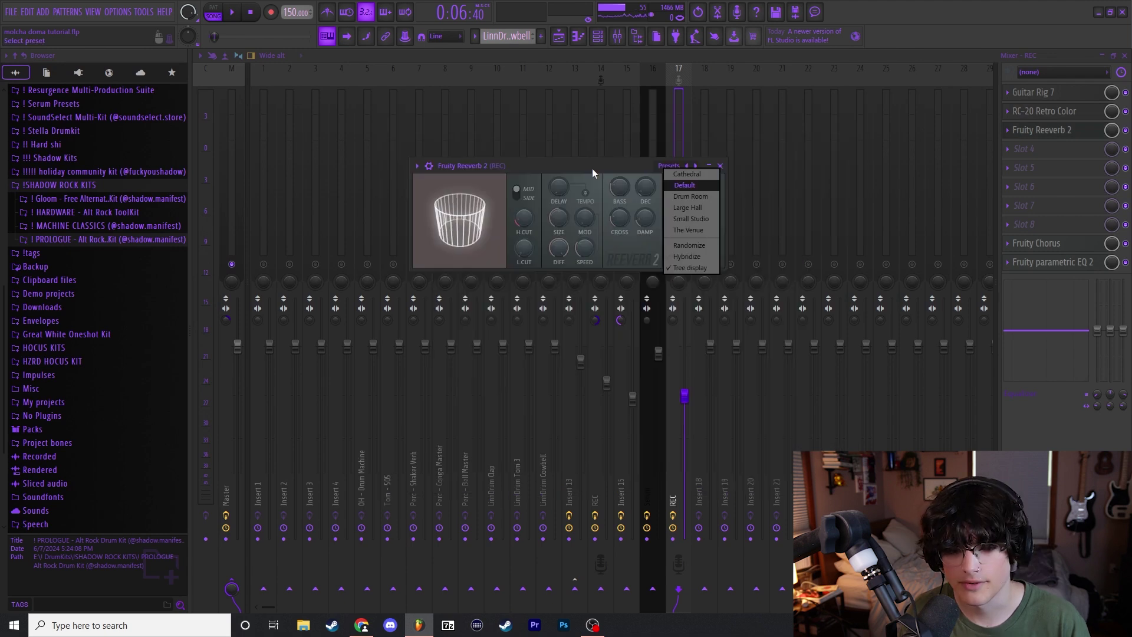
- Inspect the Fruity Reeverb 2 and Fruity Chorus settings on the second REC track, mixer track 17
click(599, 168)
drag(599, 168, 610, 168)
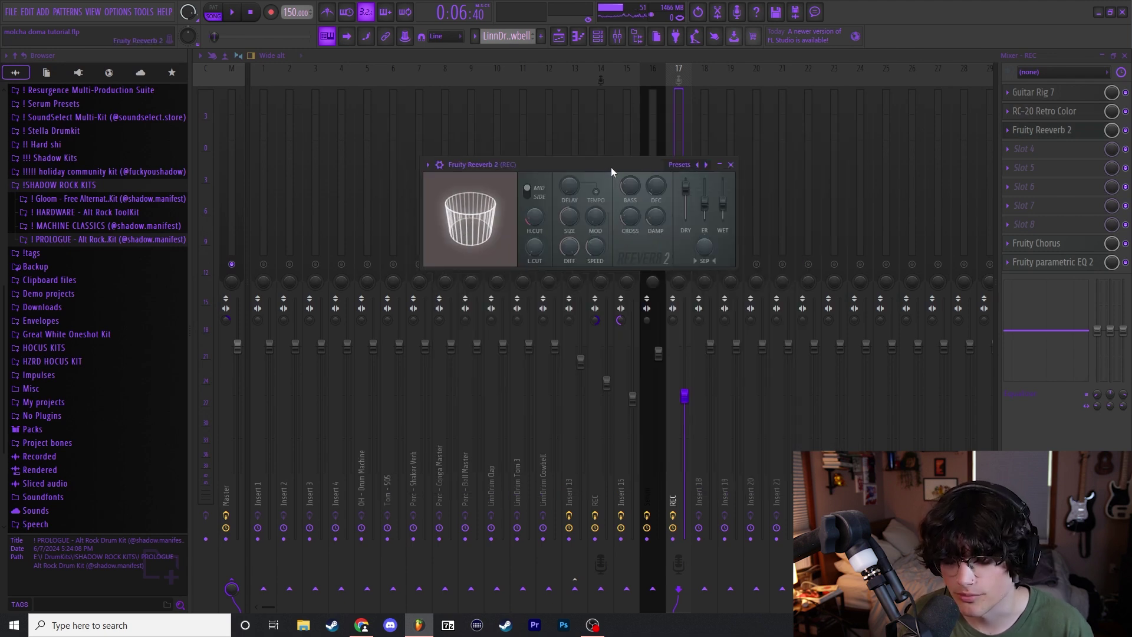
click(731, 165)
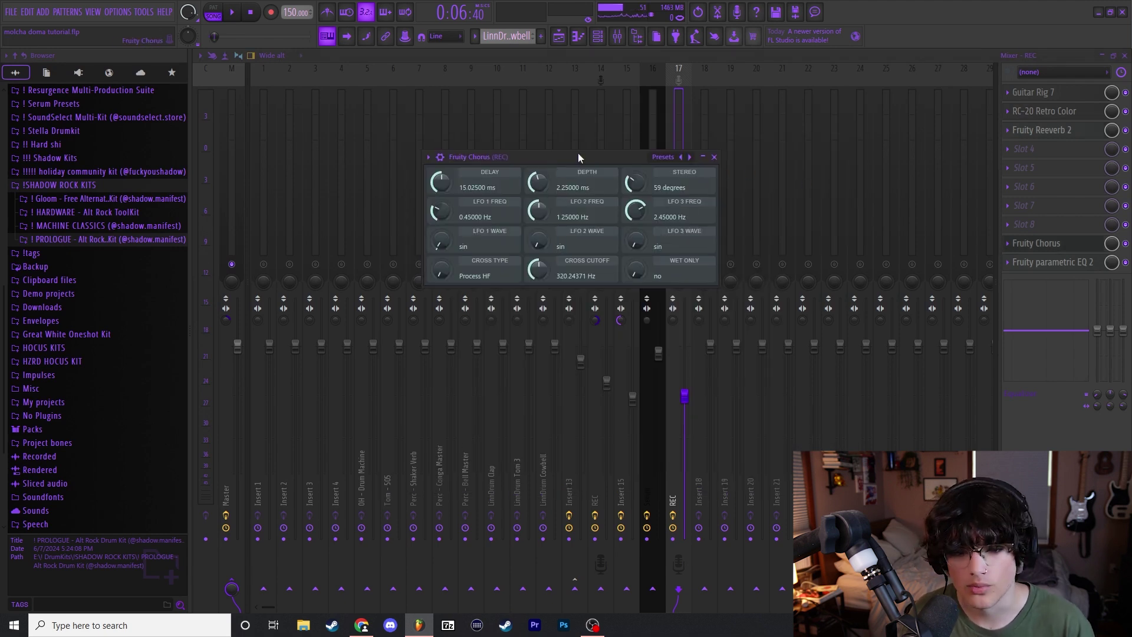
click(715, 157)
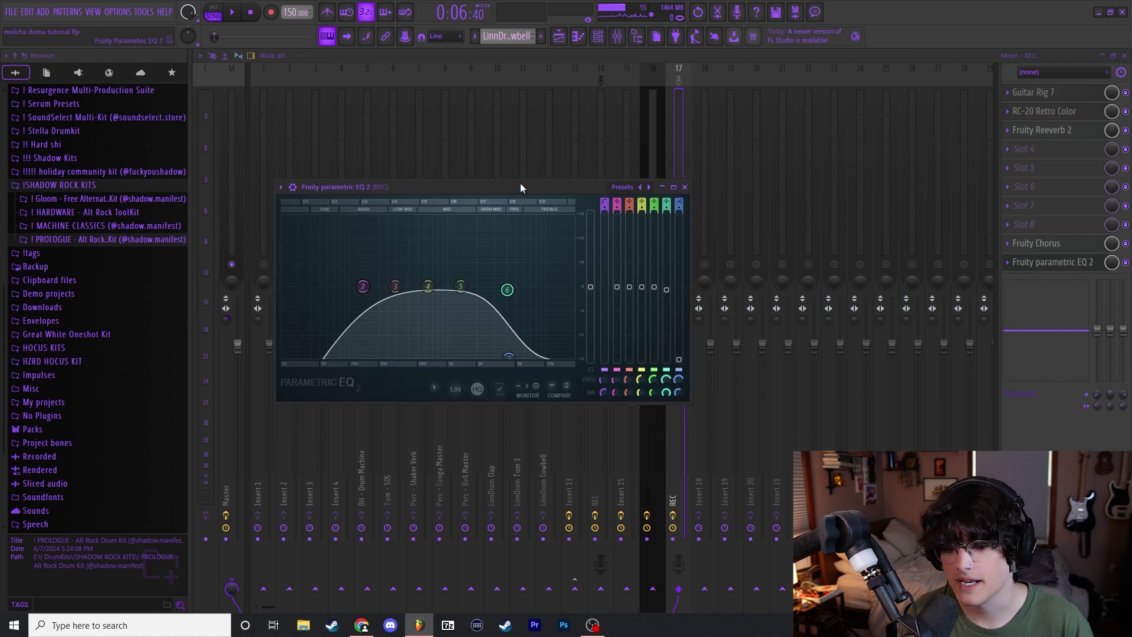
- Examine the low-cut and high-cut curve in Fruity parametric EQ 2 on mixer track 17
drag(520, 182, 756, 108)
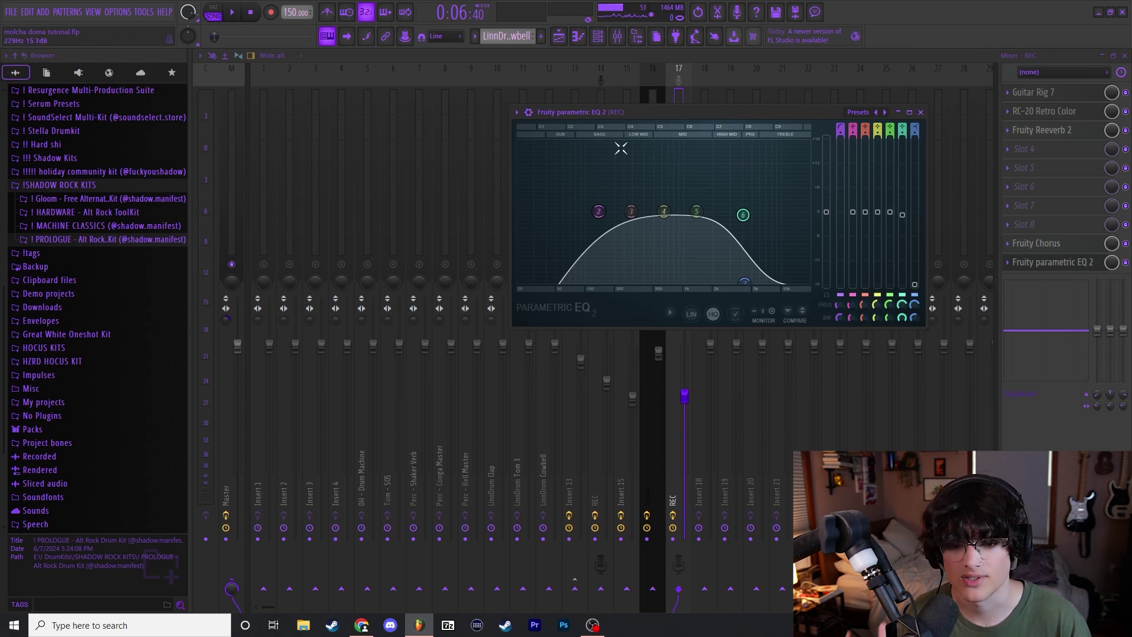
drag(656, 112, 632, 111)
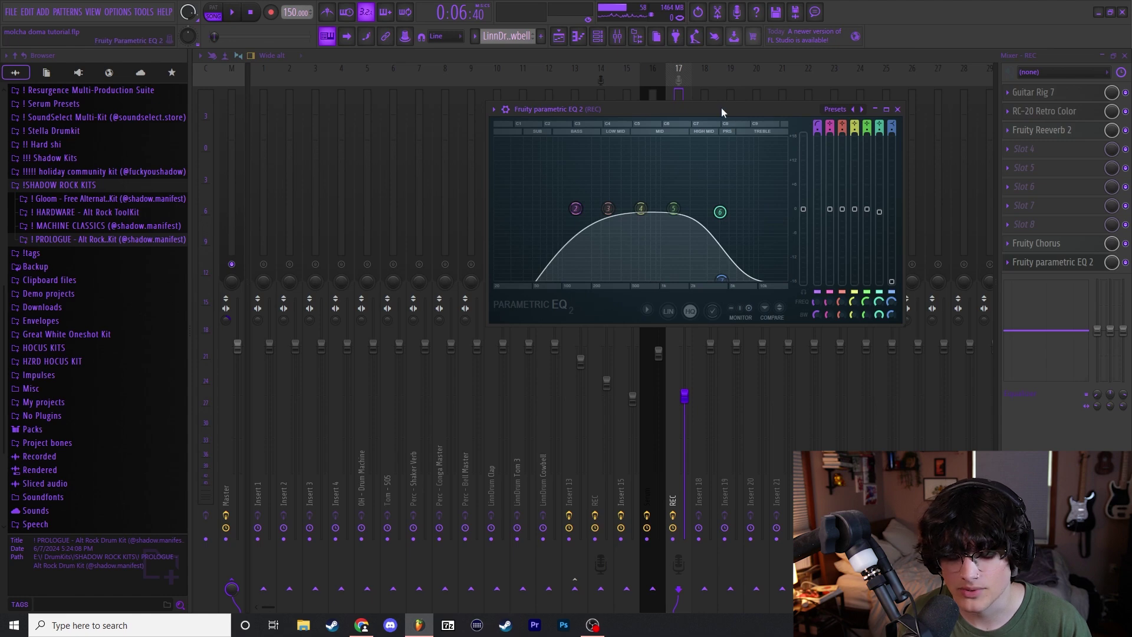
drag(720, 107, 684, 125)
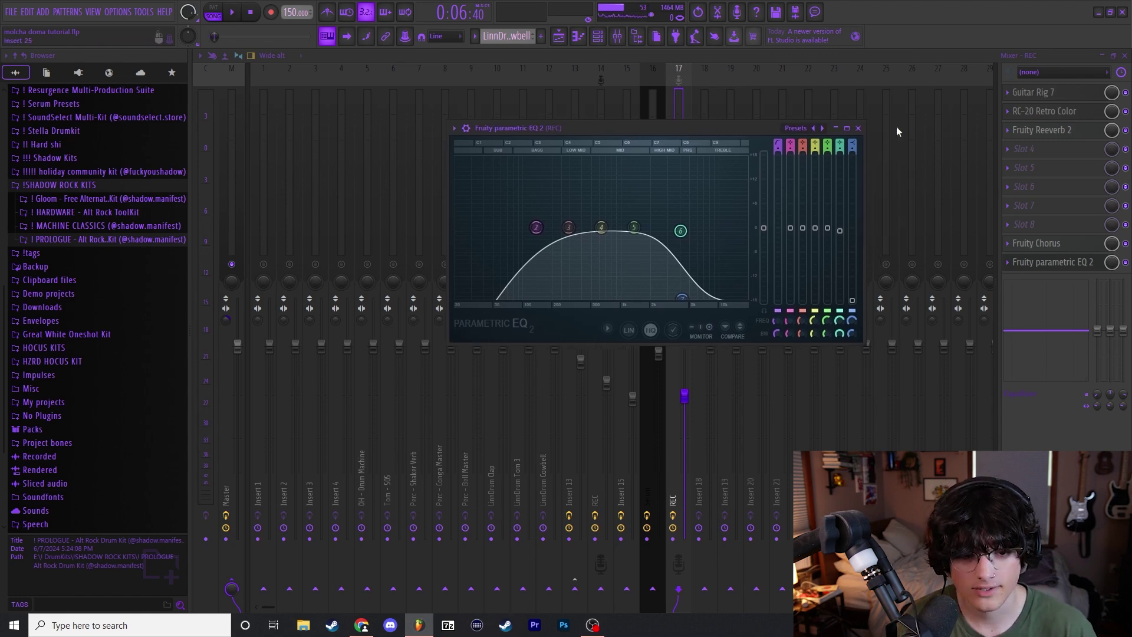
- Close the parametric EQ on mixer track 17 and keep only Tracks 13 and 14 audible in the playlist
click(858, 128)
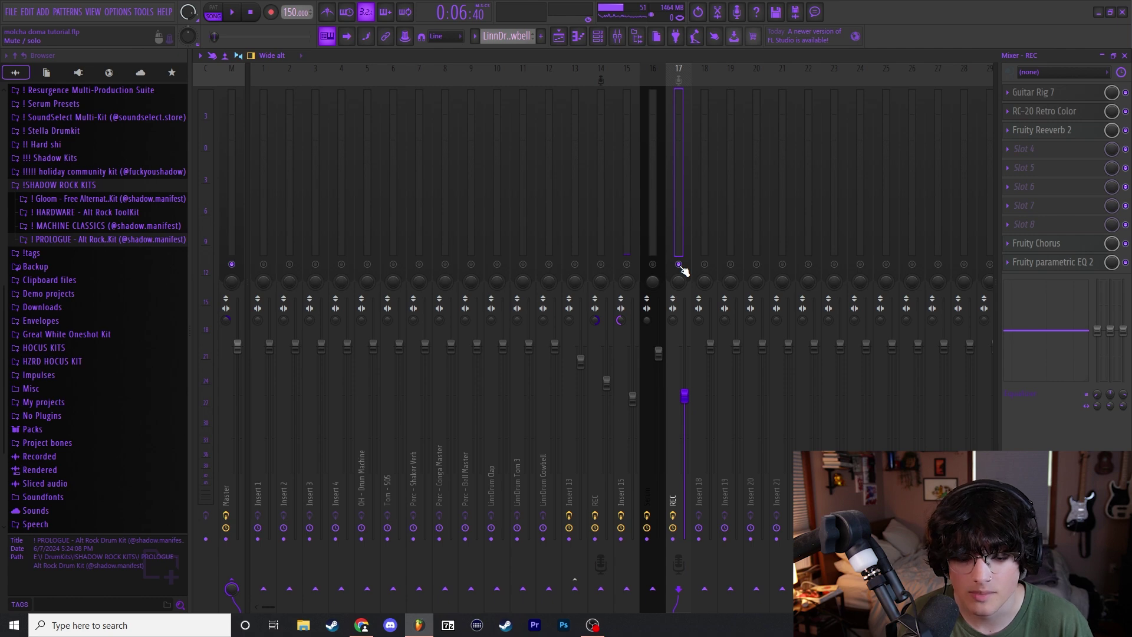
key(F5)
click(341, 543)
scroll(408, 501, up, 5)
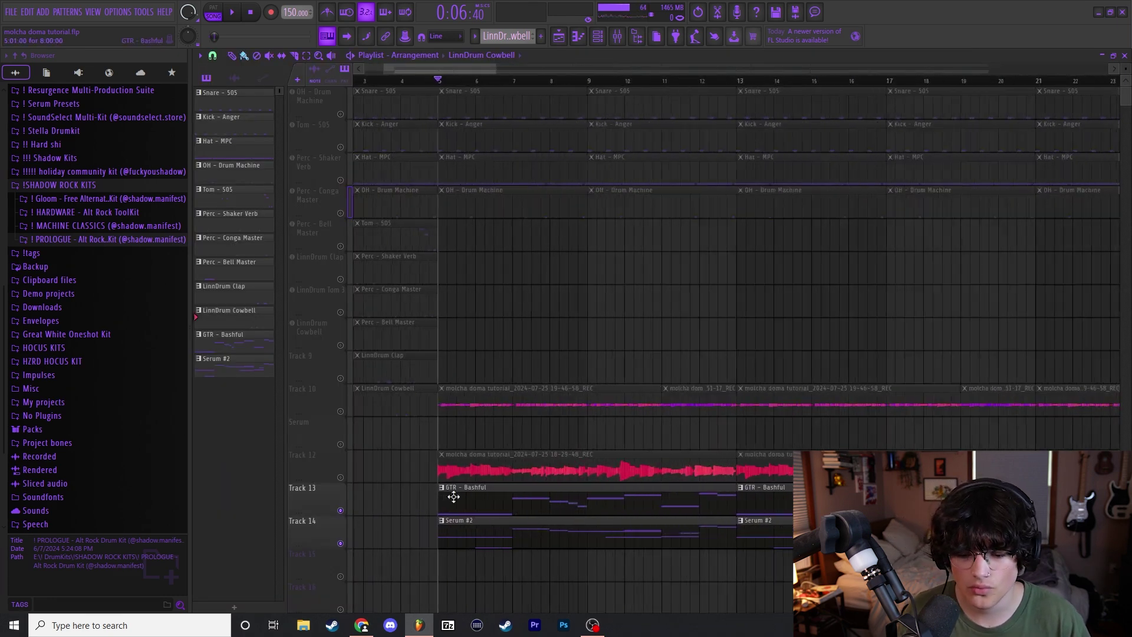
- Open the GTR - Bashful pattern in the piano roll and play back its melody
scroll(429, 442, up, 3)
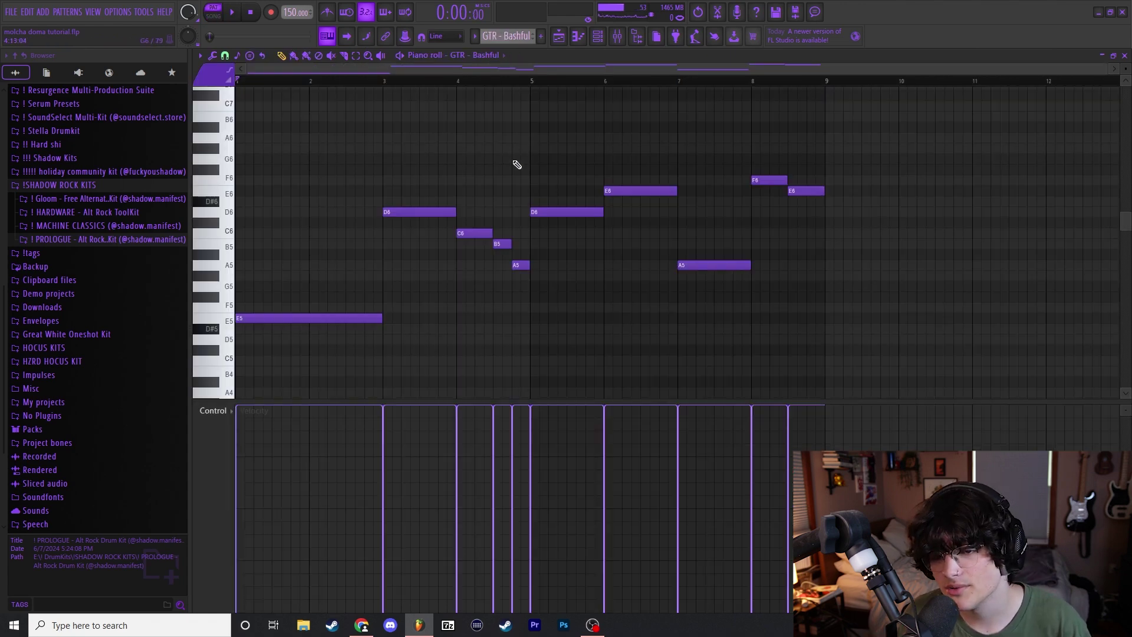
scroll(542, 147, up, 1)
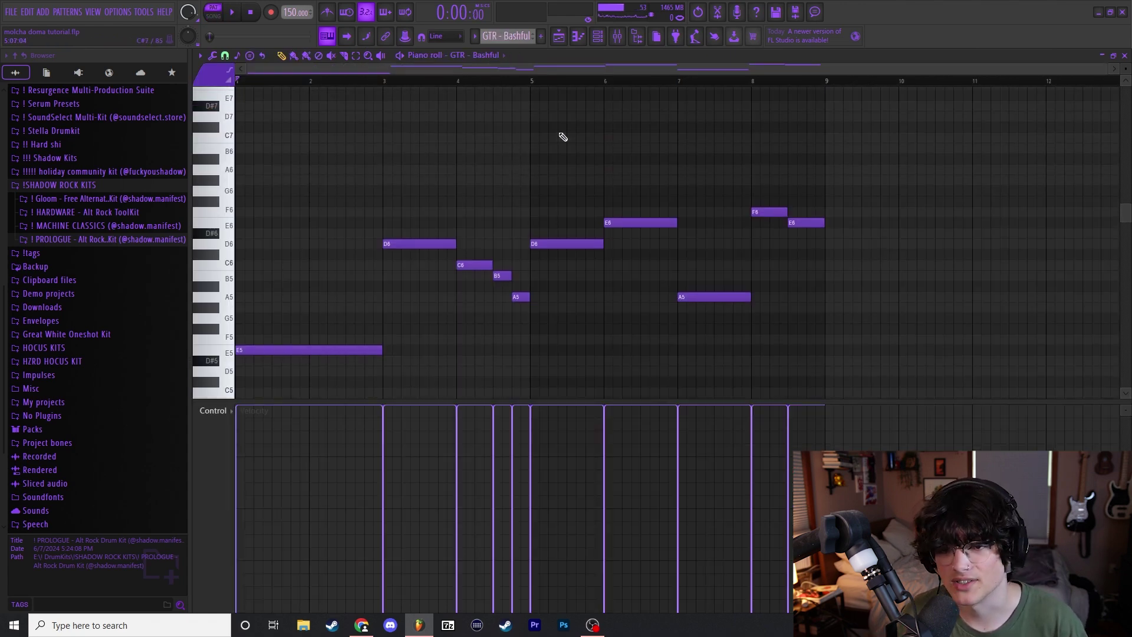
scroll(590, 139, down, 1)
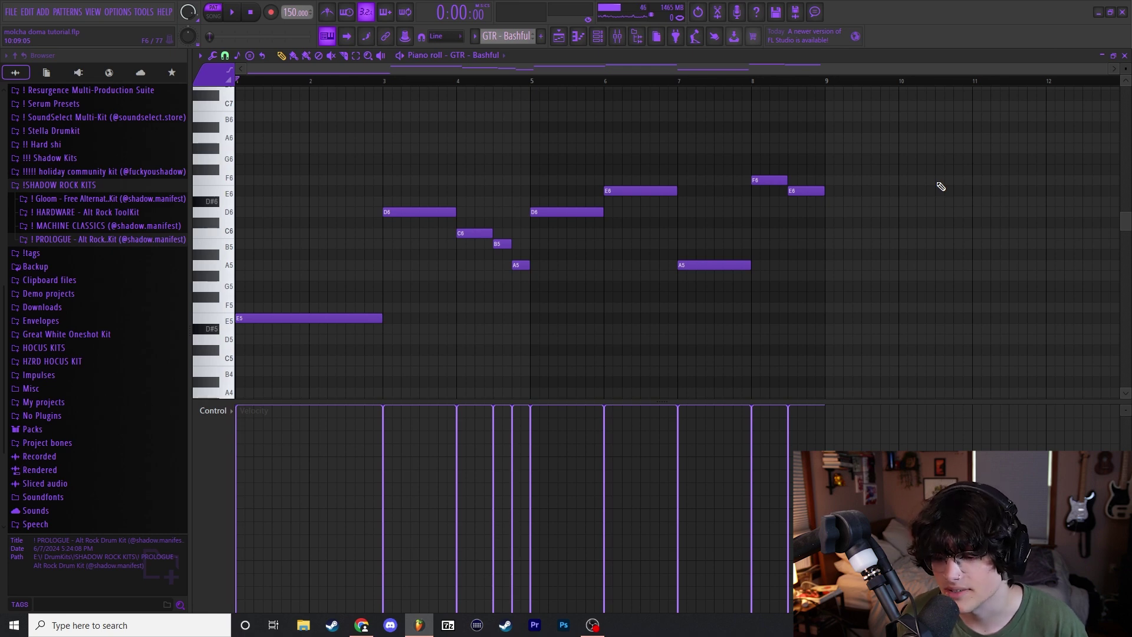
key(space)
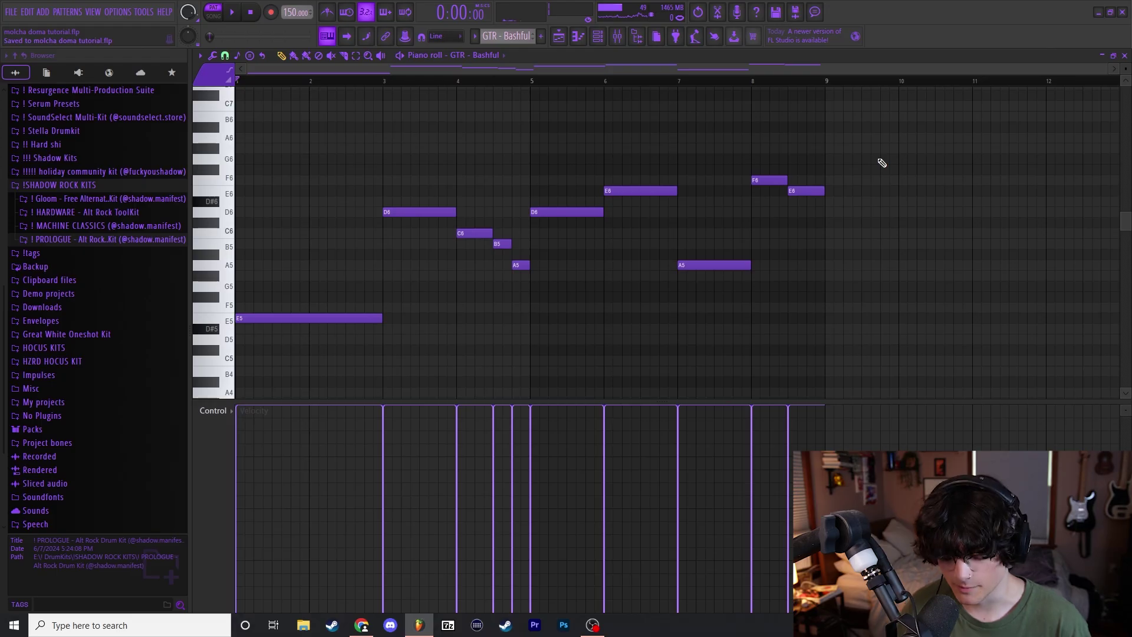
- Examine the full GTR - Bashful melody by repeatedly selecting and deselecting its notes
drag(927, 356, 239, 144)
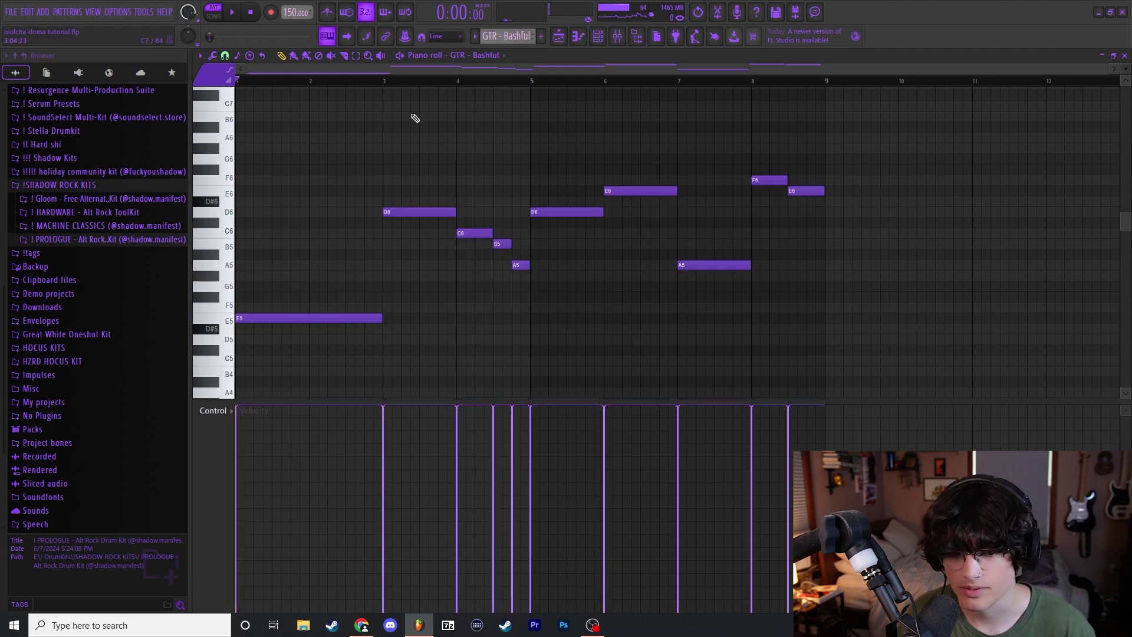
mouse_move(913, 356)
mouse_down()
mouse_move(366, 171)
mouse_move(303, 122)
mouse_move(333, 175)
mouse_move(931, 348)
mouse_up()
key(ctrl+d)
key(ctrl+d)
drag(281, 123, 926, 331)
key(ctrl+d)
drag(943, 385, 306, 155)
key(ctrl+d)
key(ctrl+d)
key(ctrl+d)
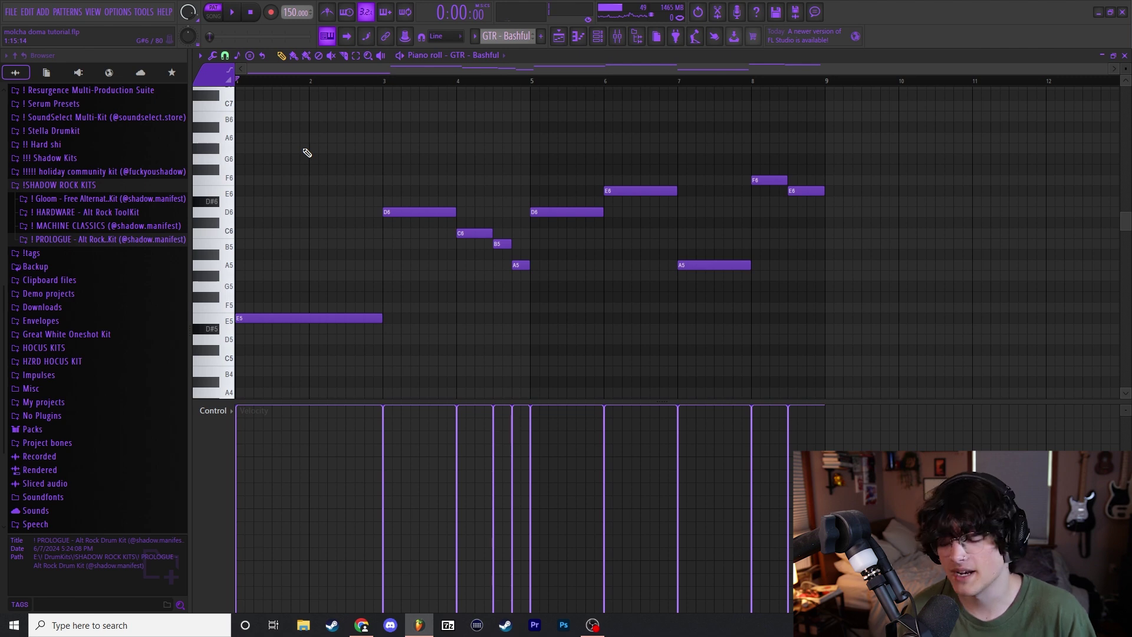
drag(272, 115, 274, 122)
drag(845, 350, 846, 353)
ctrl+click(881, 329)
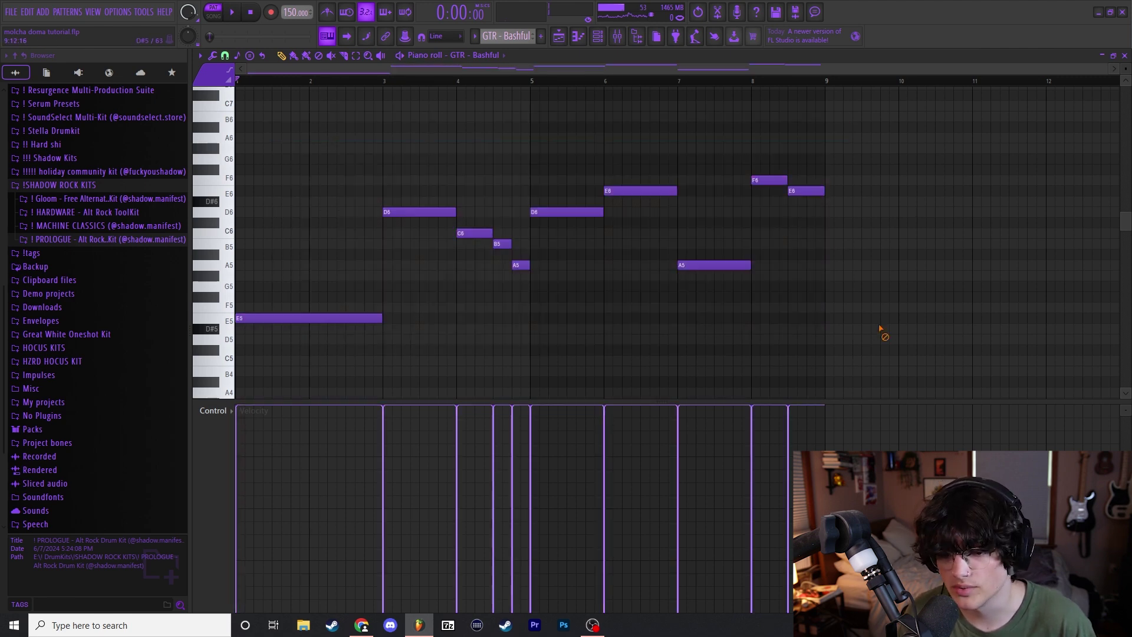
drag(920, 375, 272, 143)
ctrl+click(335, 132)
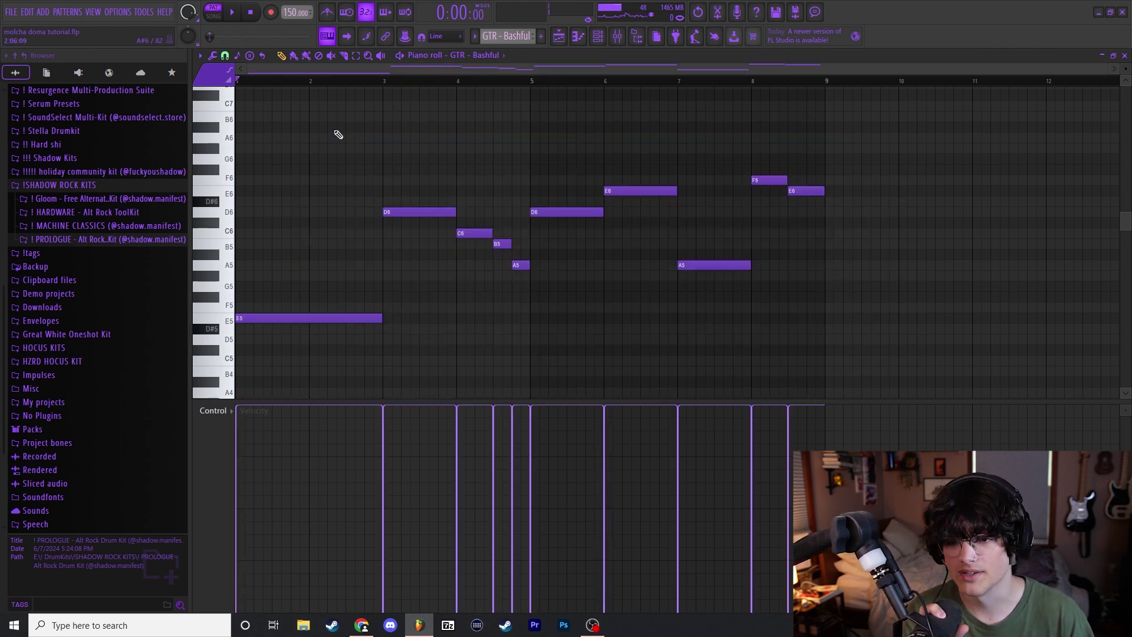
- Examine the Guitar Rig 7 chain with the Old Soul preset on mixer track Insert 15 and close it
key(F9)
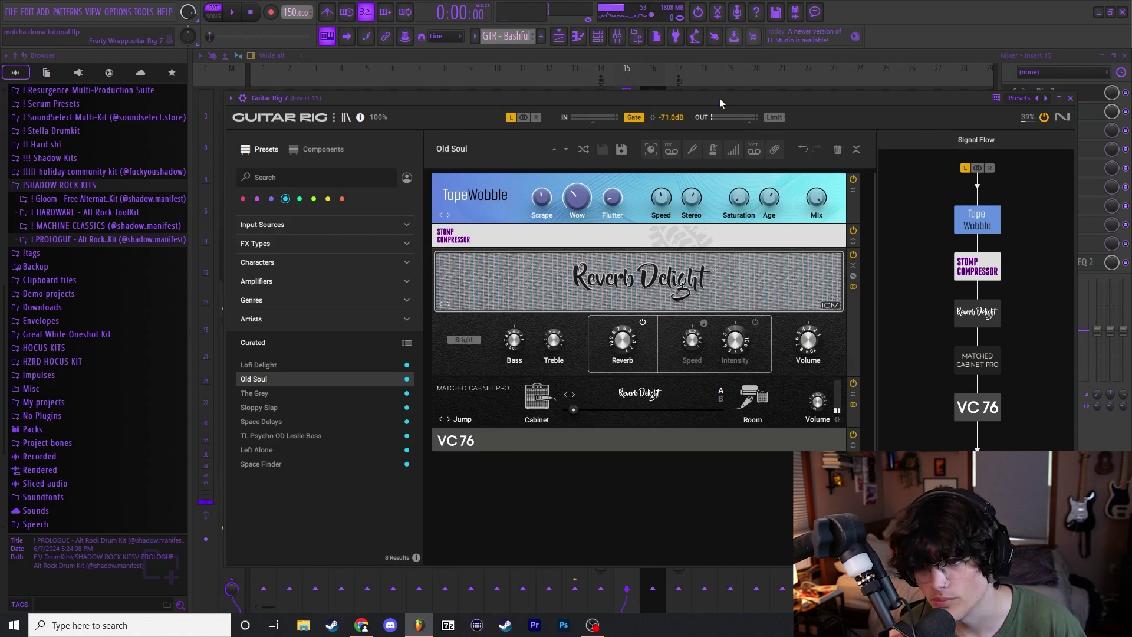
drag(719, 99, 687, 97)
click(1038, 98)
- Inspect the Fruity Reeverb 2 and Fruity parametric EQ 2 settings on mixer track Insert 15
click(1041, 110)
drag(465, 121, 626, 120)
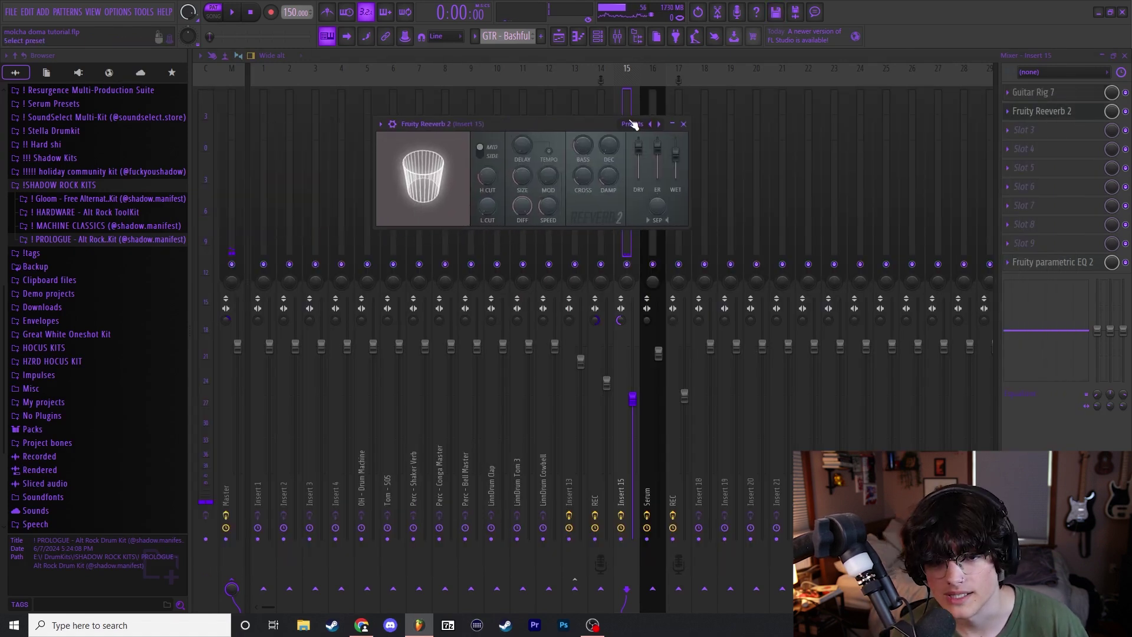
click(683, 124)
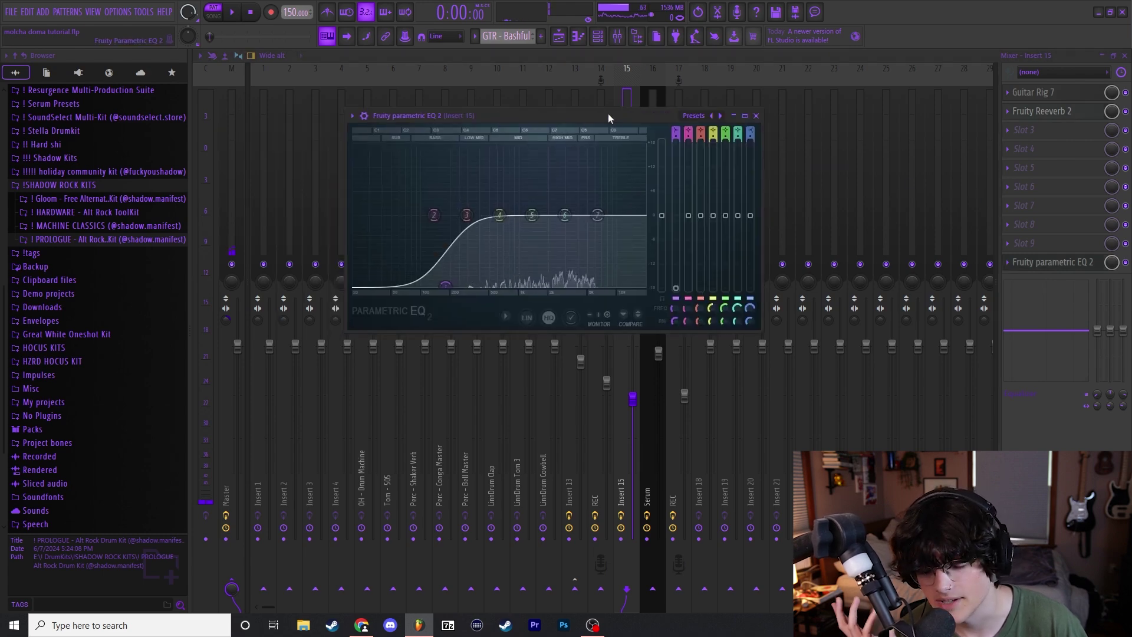
click(755, 117)
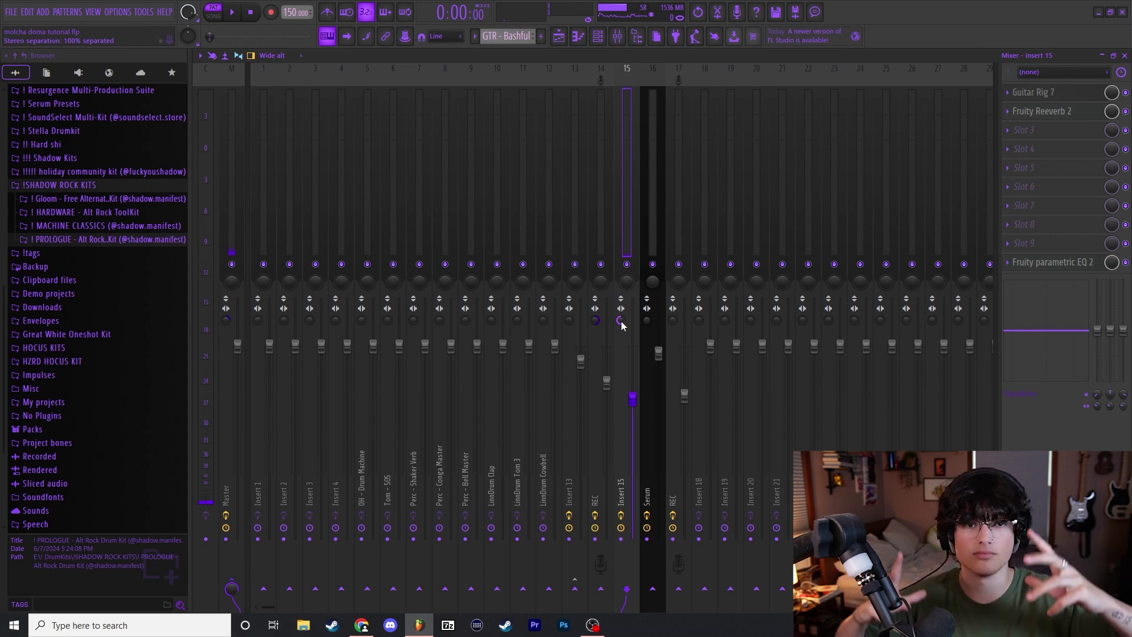
- Open the Serum #2 pattern from playlist Track 14 in the piano roll and play through its notes
key(F5)
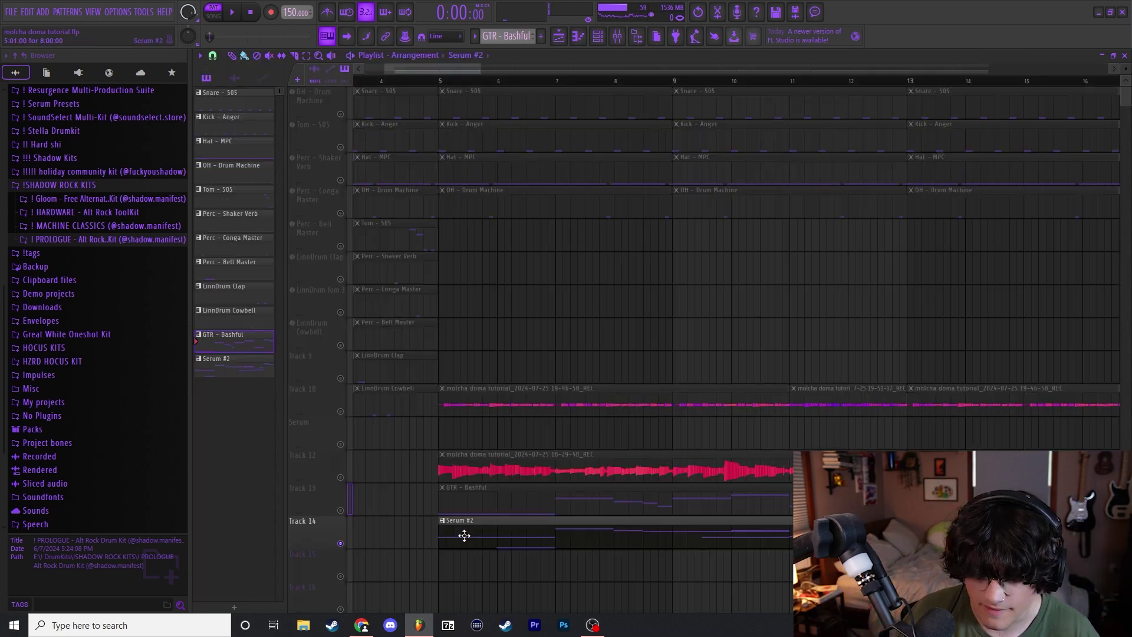
double_click(464, 535)
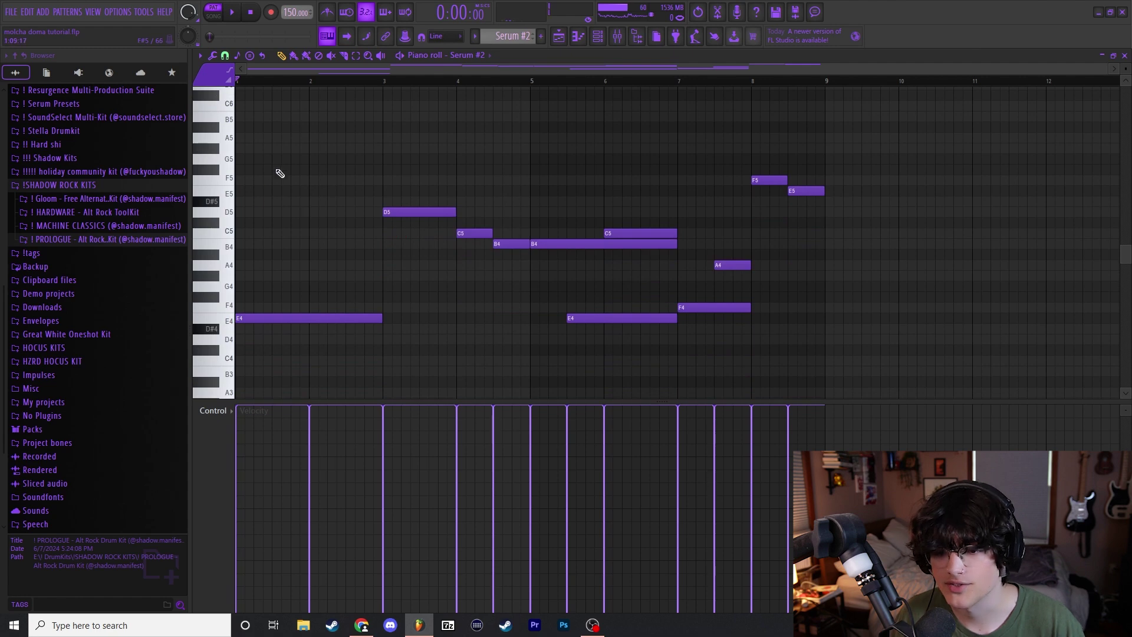
drag(283, 144, 350, 162)
ctrl+click(331, 149)
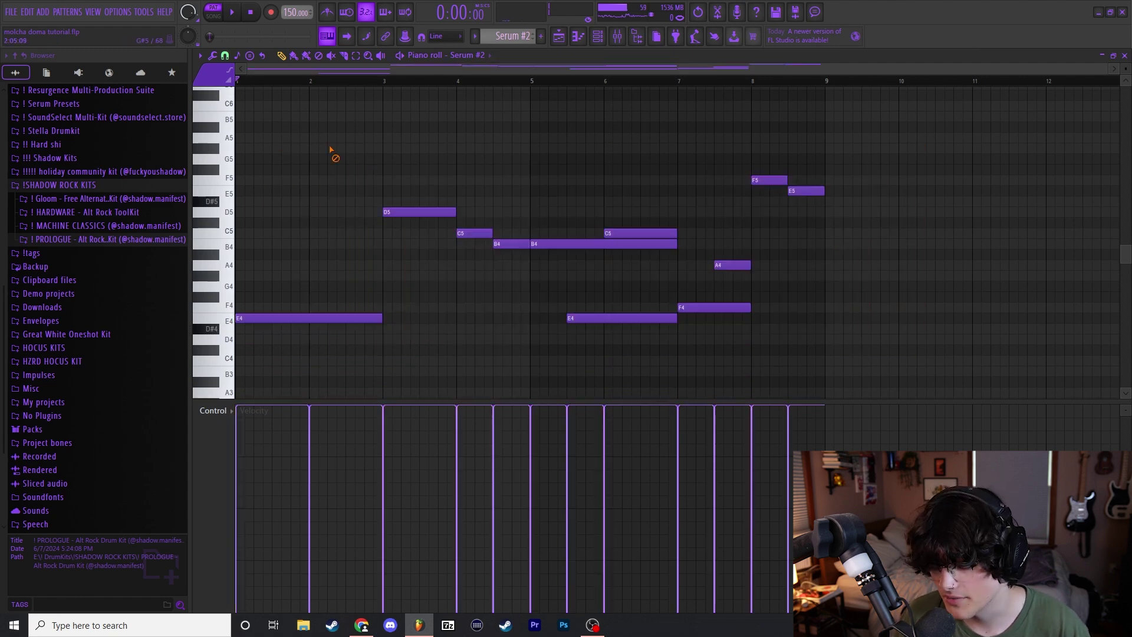
scroll(333, 151, down, 1)
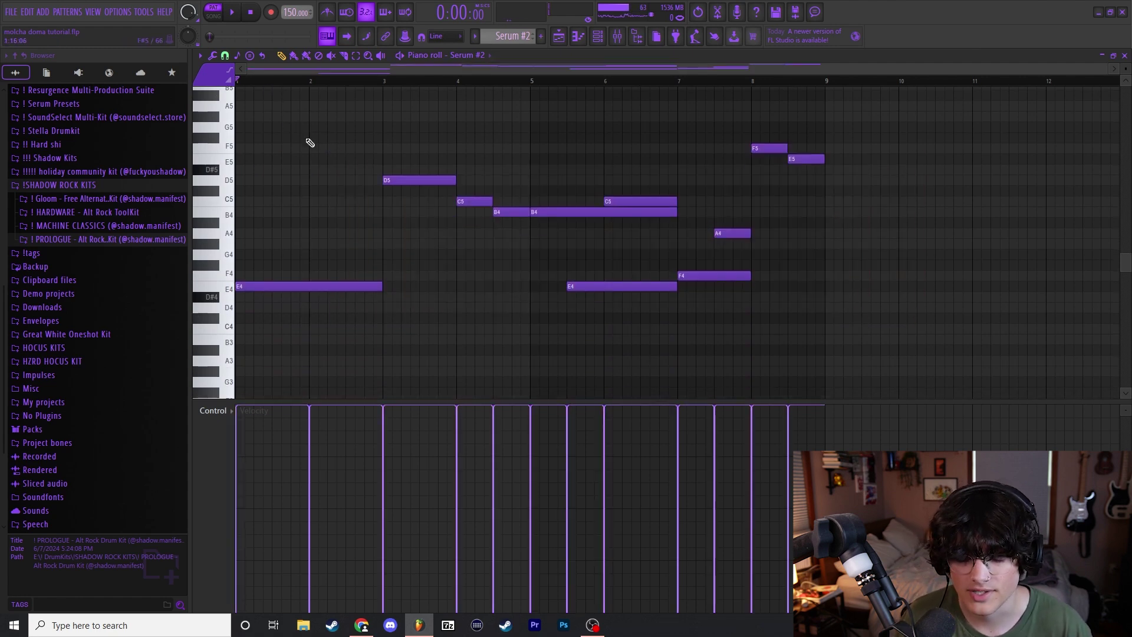
drag(273, 121, 298, 124)
ctrl+click(884, 331)
scroll(381, 159, up, 1)
click(387, 162)
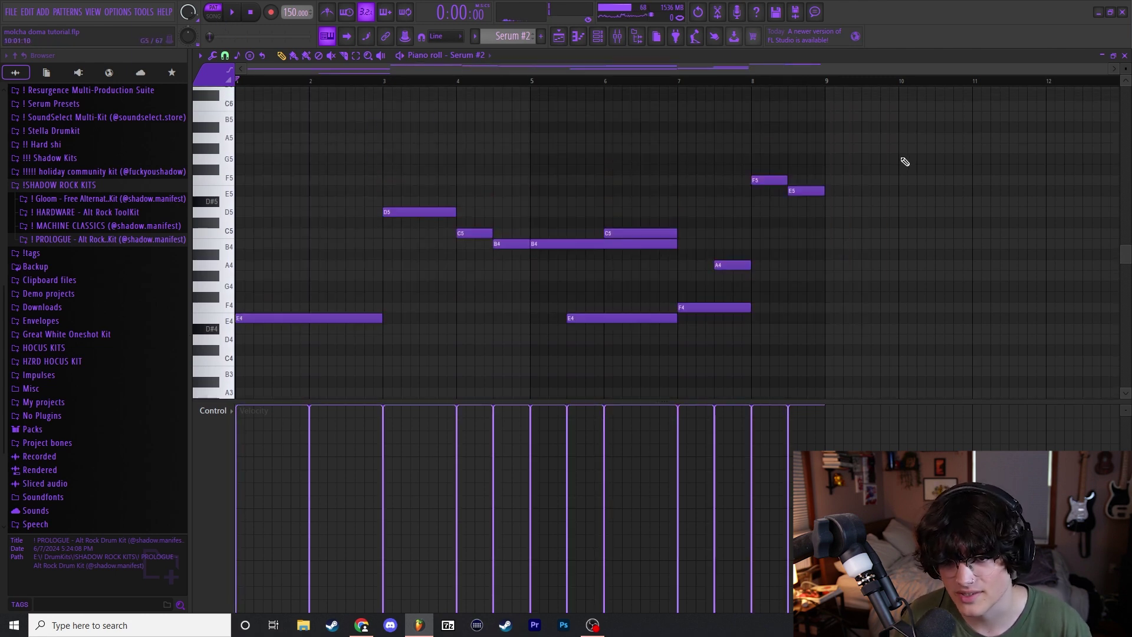
key(space)
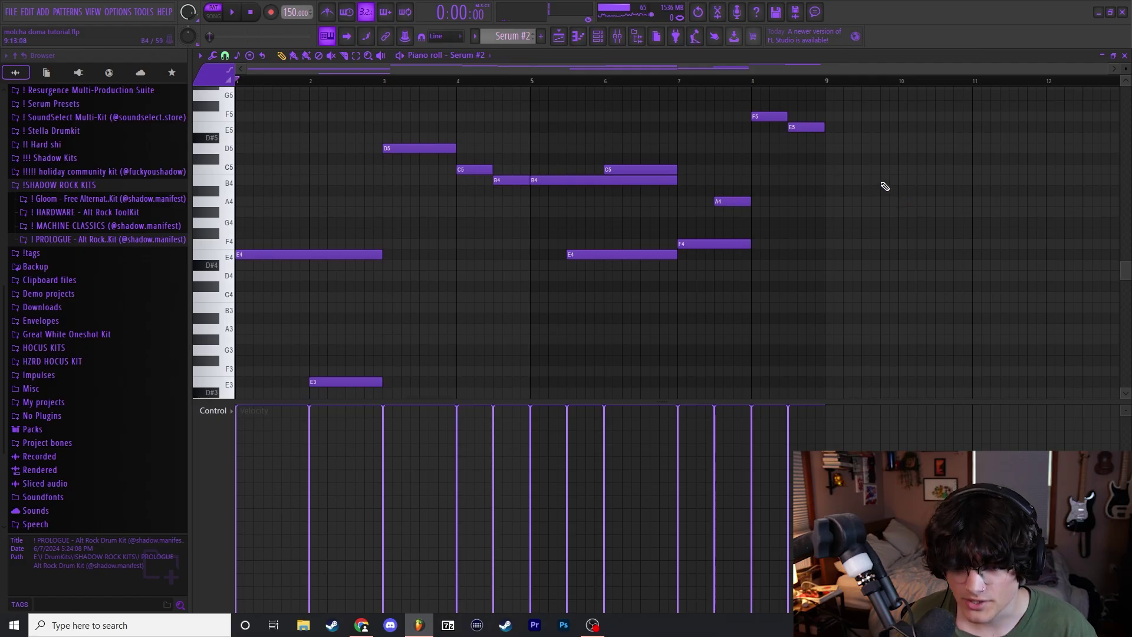
- Examine the layered and overlapping notes of the Serum #2 pattern, including the phrase ending before bar 9
drag(937, 324, 306, 101)
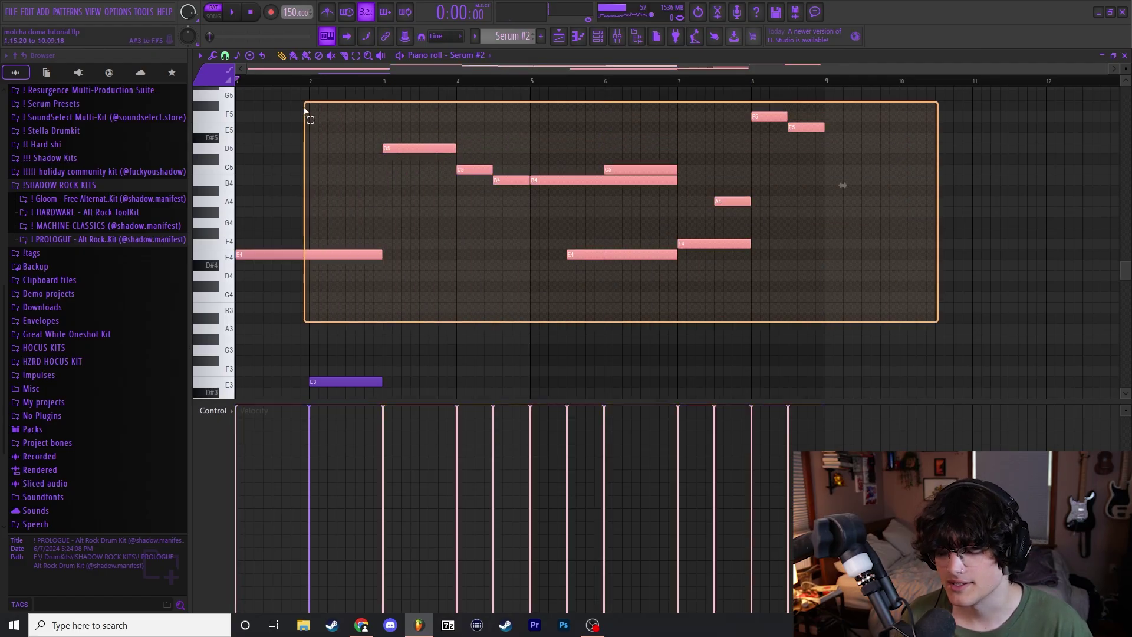
click(831, 222)
scroll(831, 222, up, 3)
scroll(849, 215, up, 3)
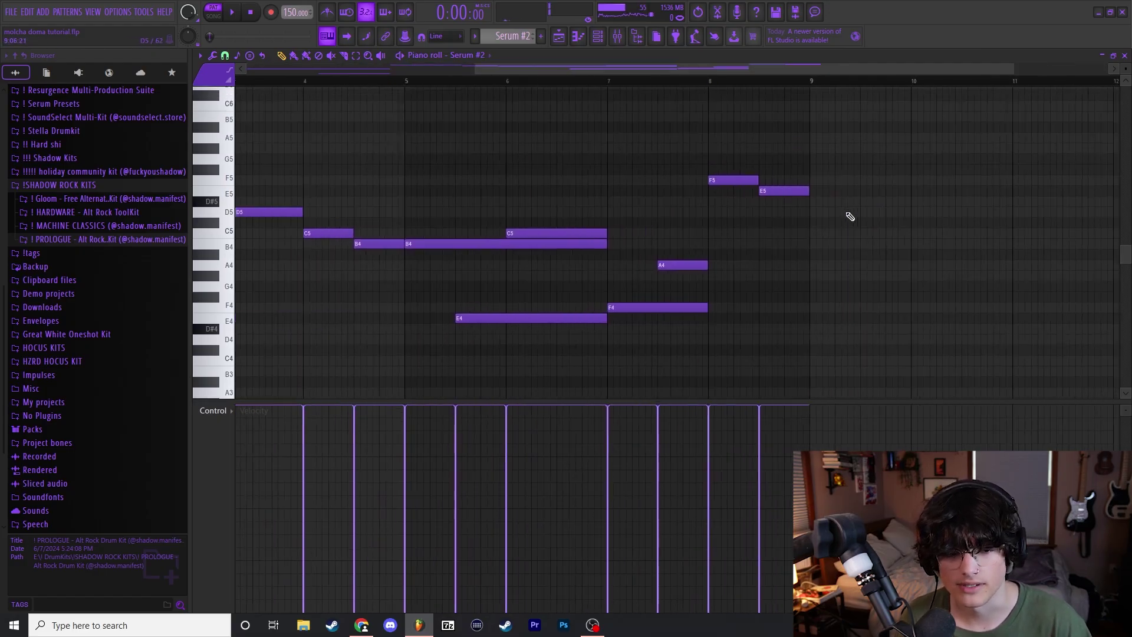
drag(842, 222, 712, 180)
drag(762, 174, 773, 227)
scroll(773, 226, down, 3)
scroll(596, 189, up, 1)
drag(559, 234, 567, 249)
drag(646, 212, 649, 232)
ctrl+click(625, 185)
scroll(607, 185, down, 3)
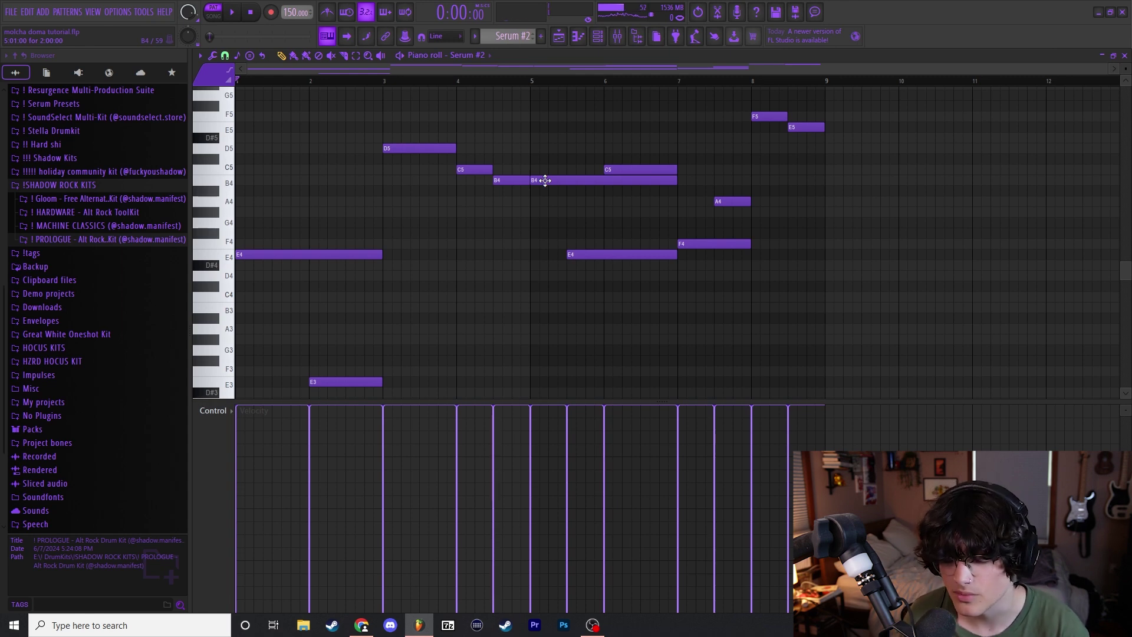
- Inspect the Fruity Reeverb 2 and Fruity Delay 3 settings on the Serum channel, mixer track 16
key(F9)
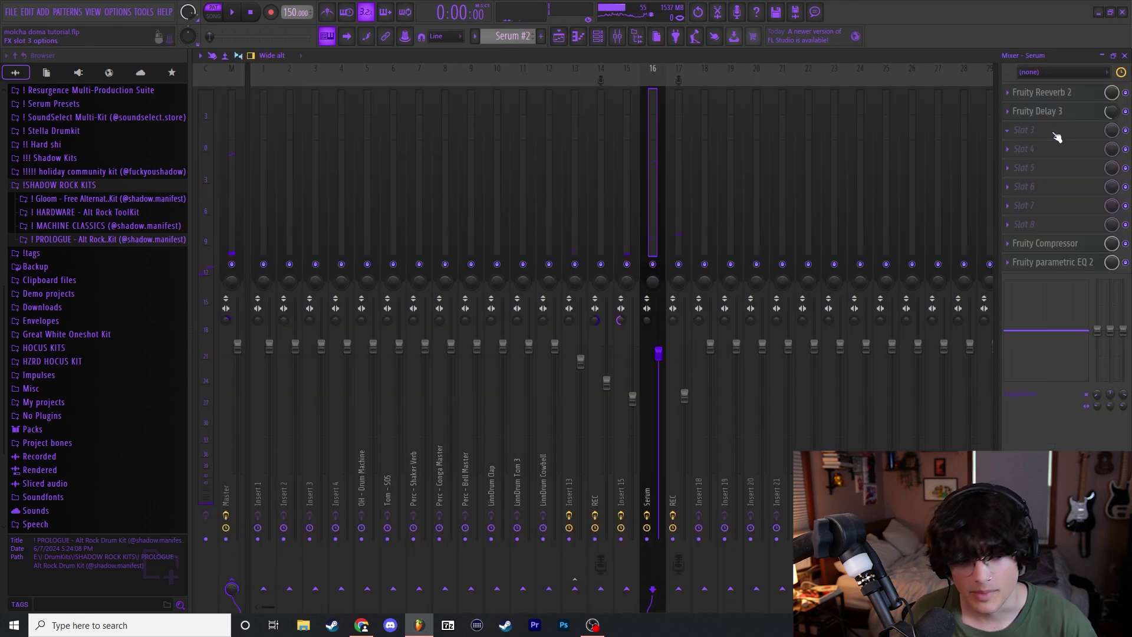
click(1063, 94)
drag(440, 141, 514, 128)
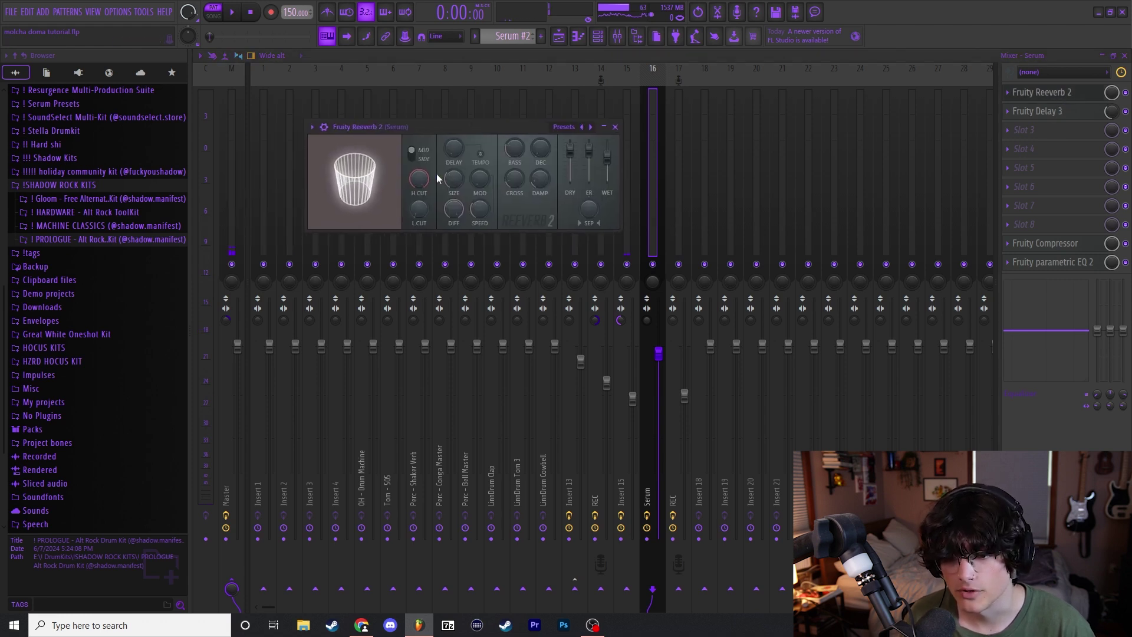
click(1046, 111)
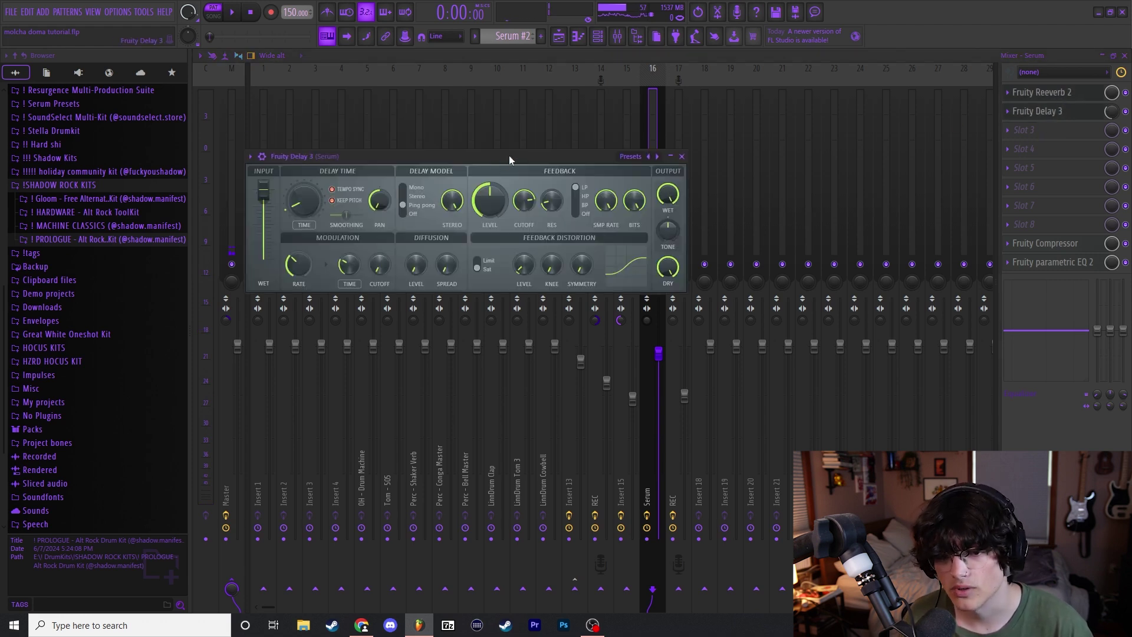
drag(510, 159, 617, 148)
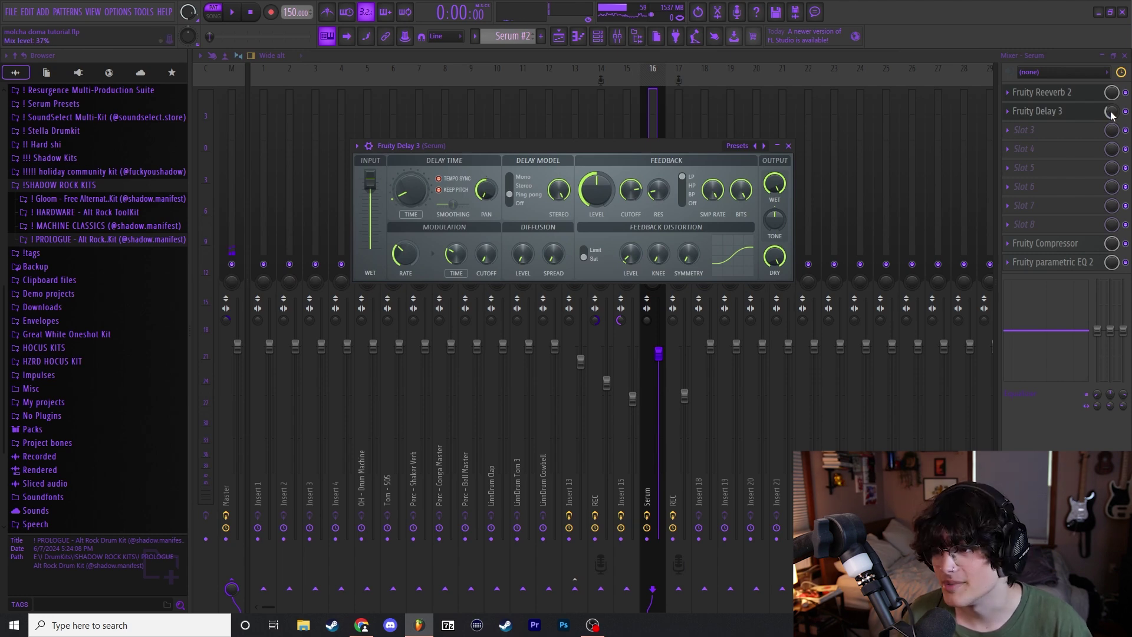
click(789, 146)
- Check the Fruity Compressor settings and the Fruity parametric EQ 2 curve on the Serum mixer track
click(1070, 244)
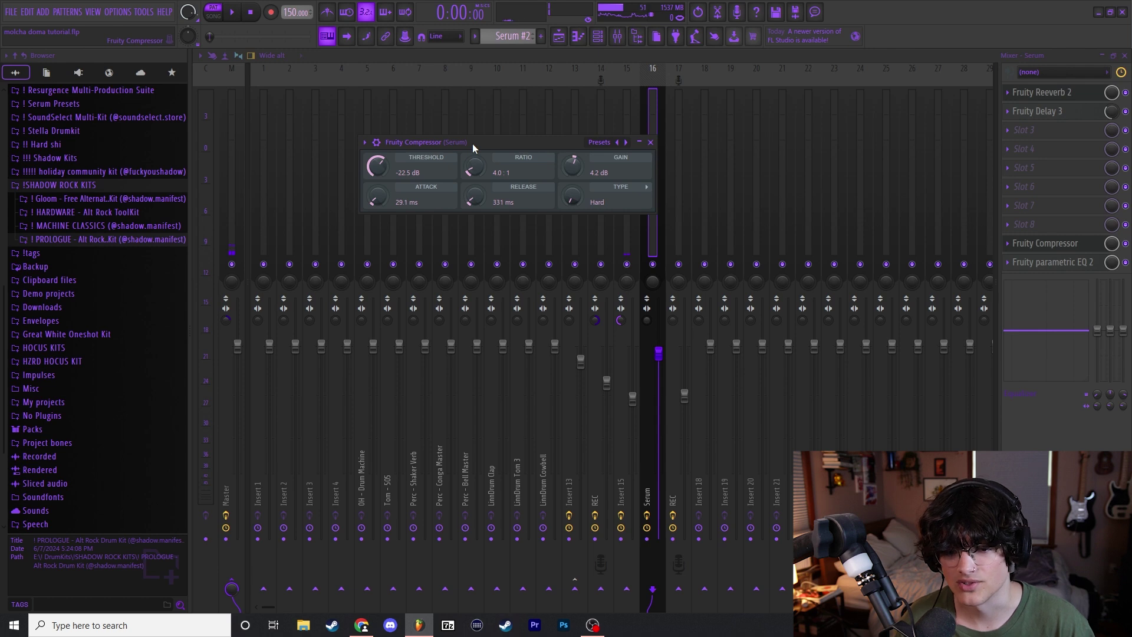
drag(473, 143, 490, 143)
click(668, 141)
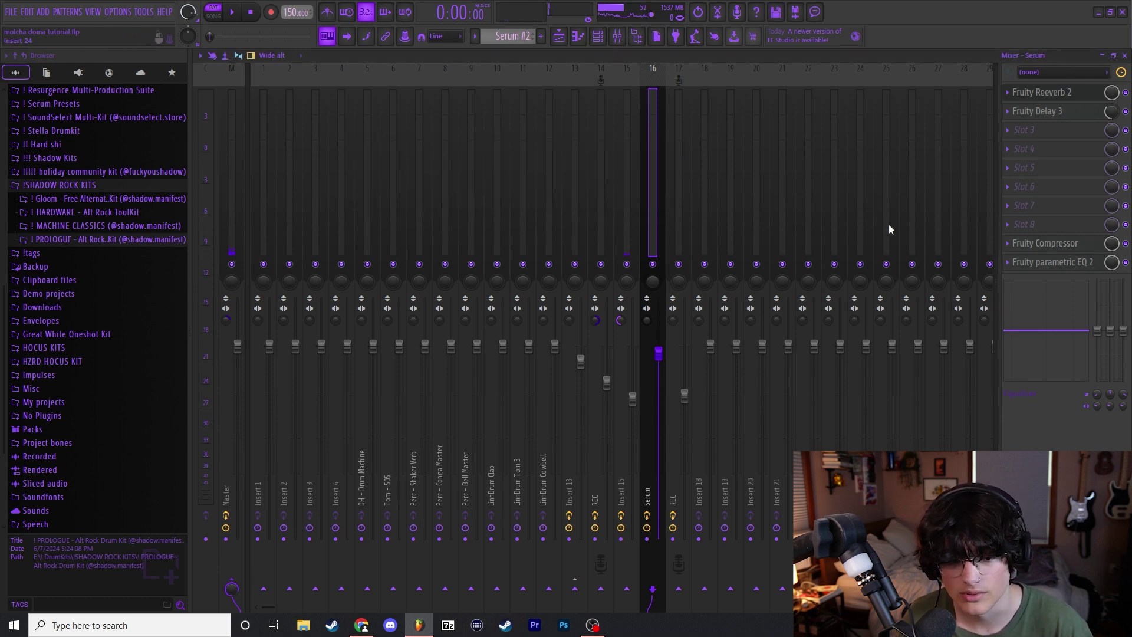
click(1058, 263)
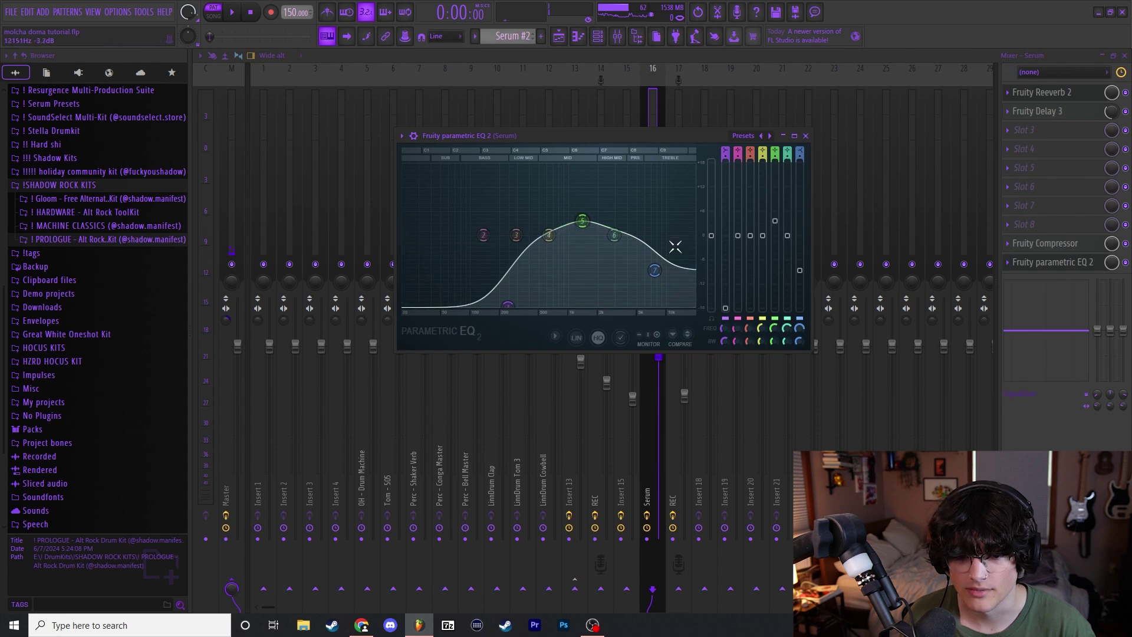